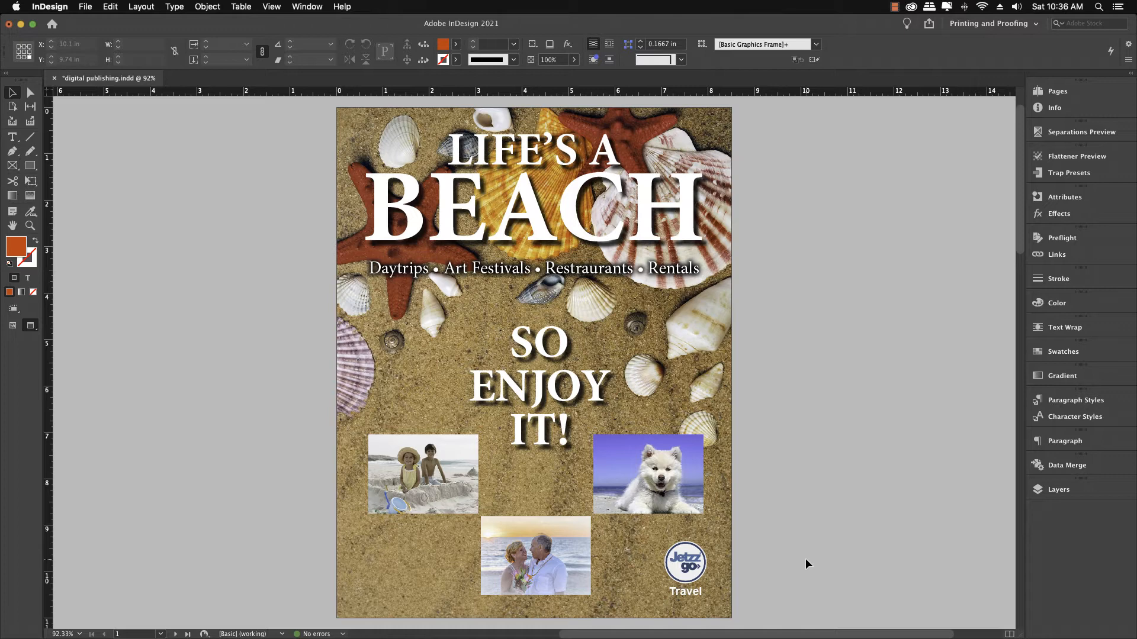
Step: Select the initial H of the opening paragraph on page 2 and open its Drop Caps and Nested Styles settings
scroll(805, 559, "down", 5)
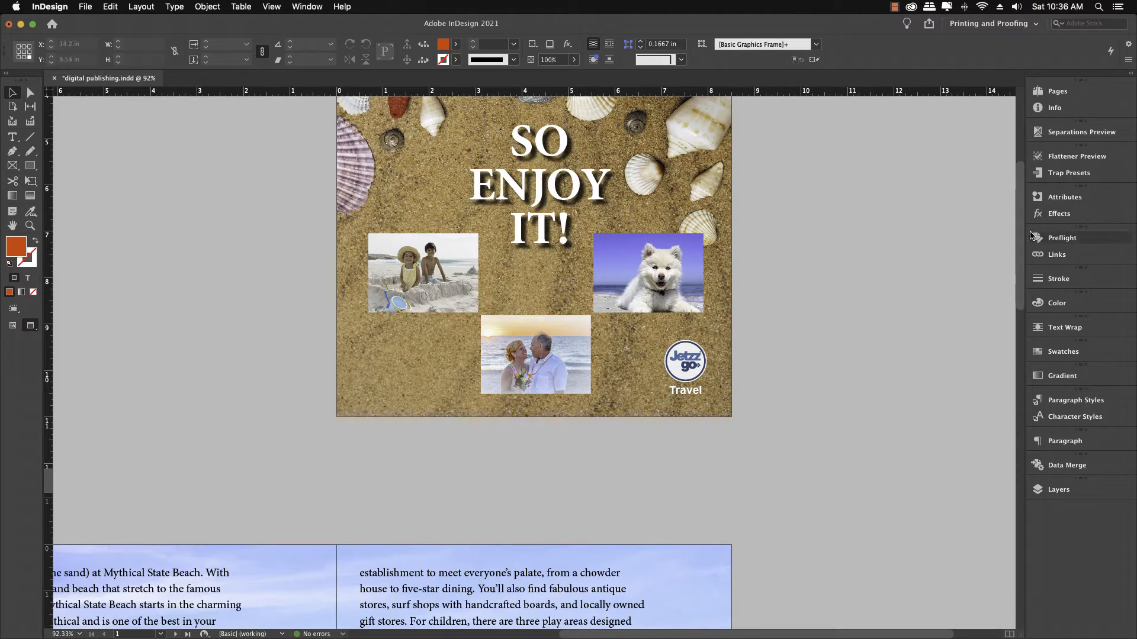
scroll(1025, 243, "down", 5)
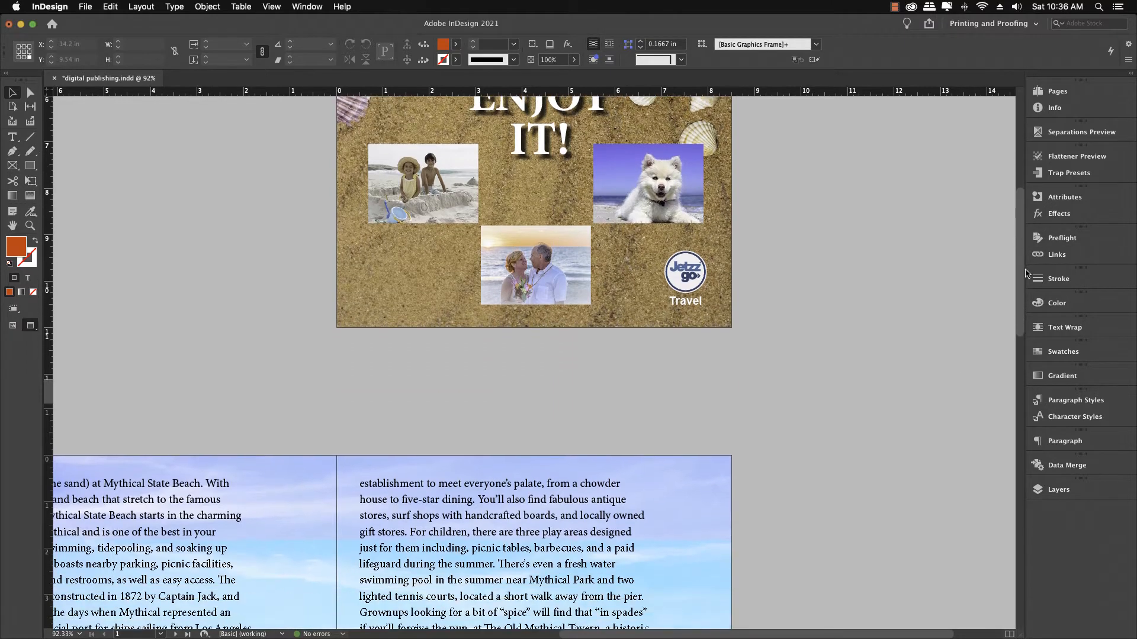
scroll(1033, 296, "down", 6)
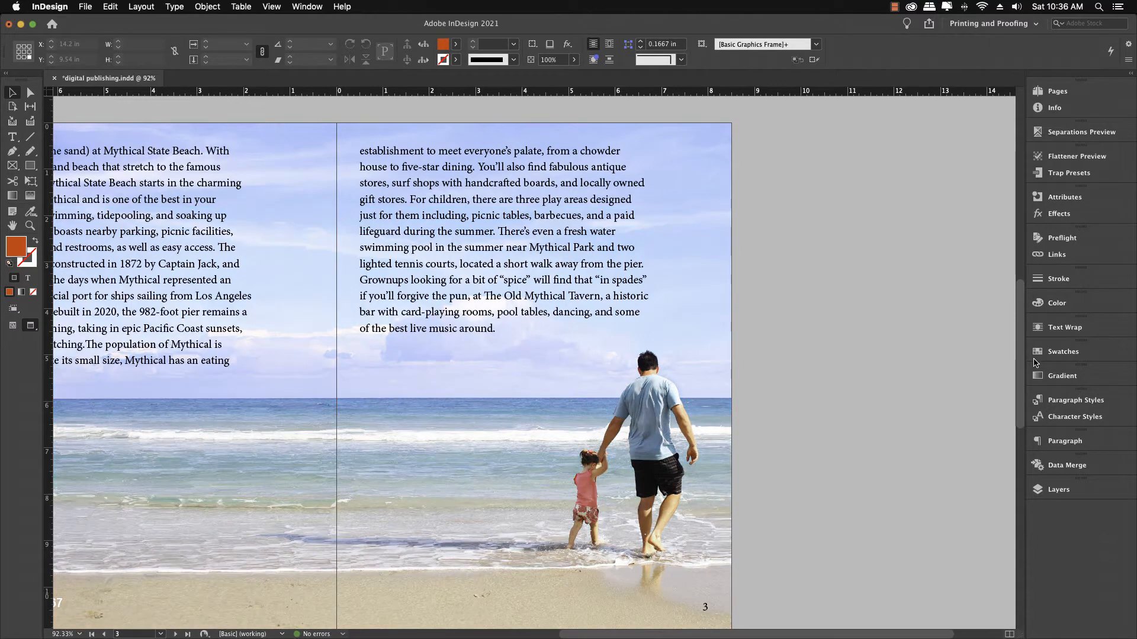
key("alt+super+0")
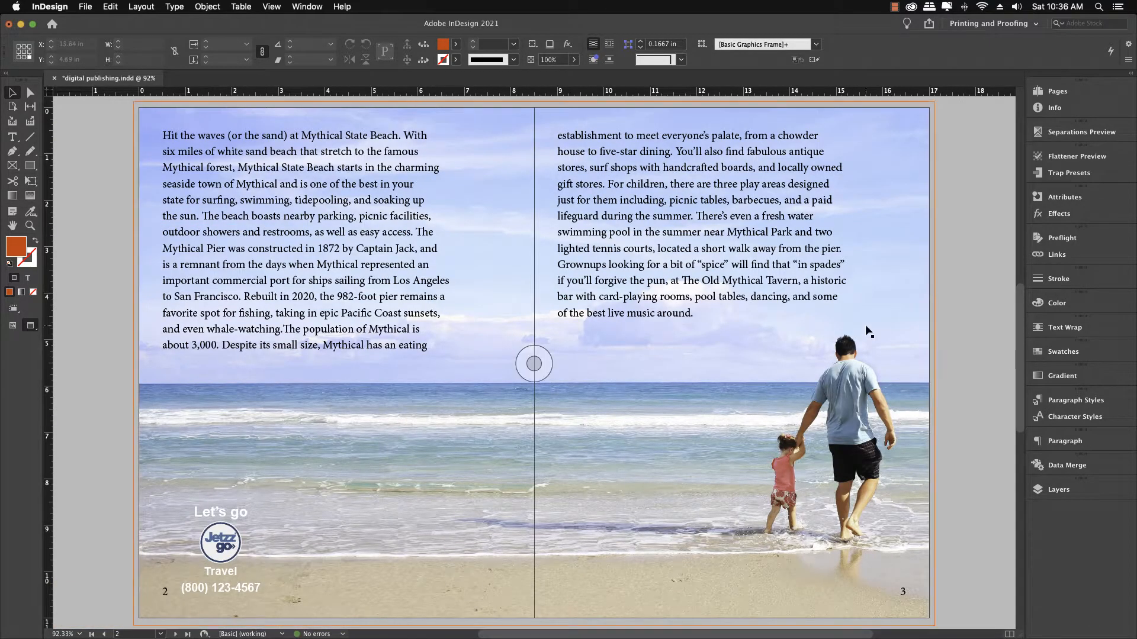
left_click(309, 377)
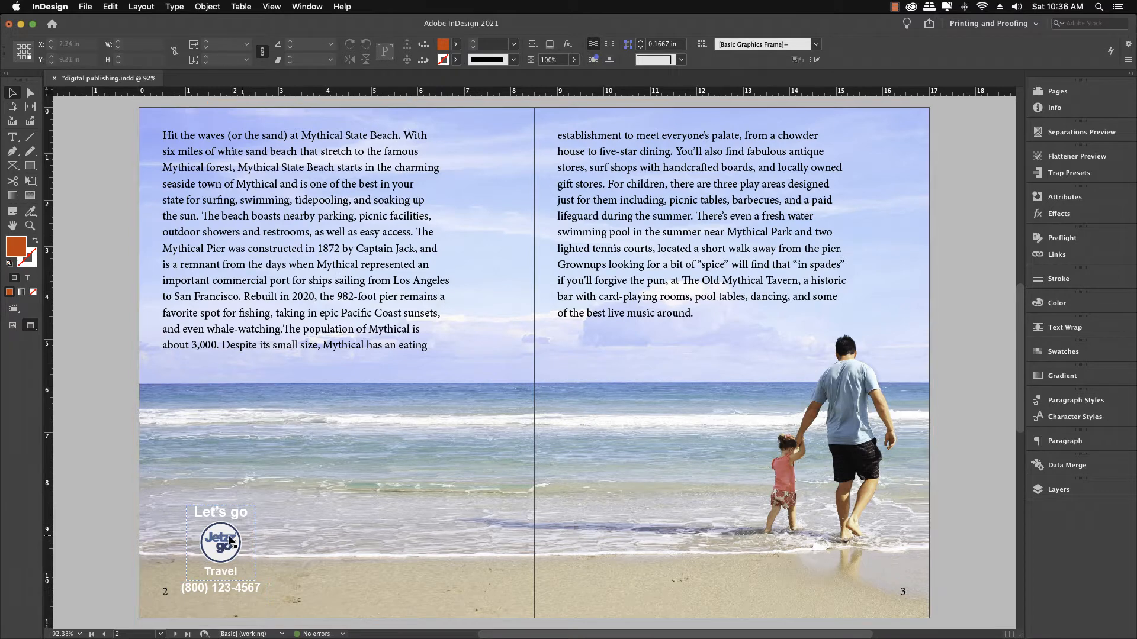
left_click(168, 487)
left_click(119, 349)
left_click(13, 137)
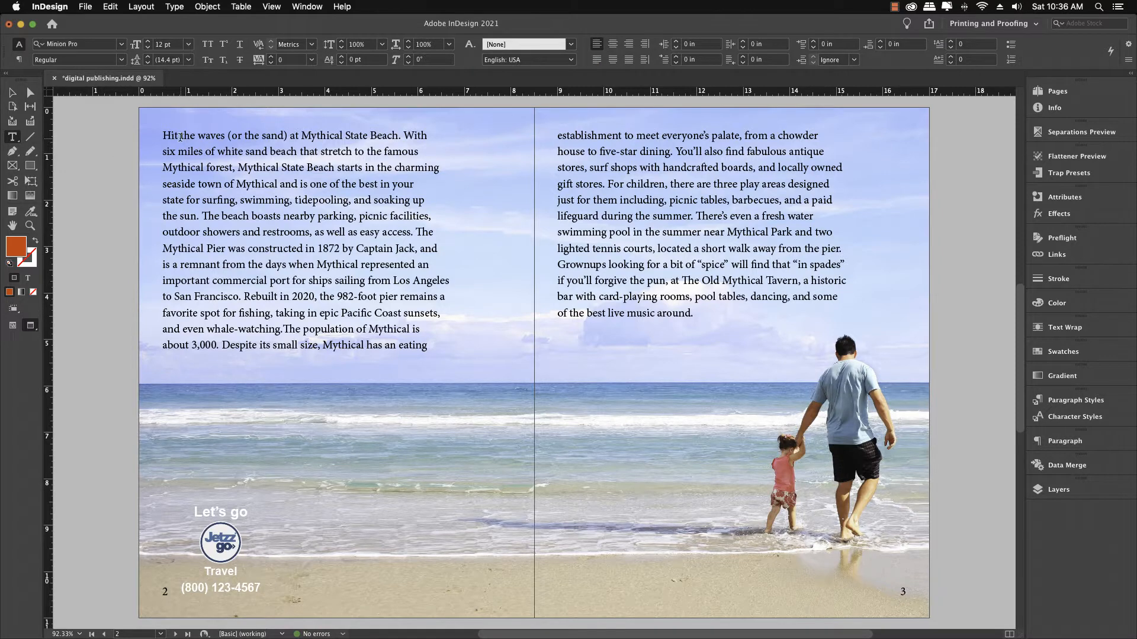
left_click(170, 136)
key("shift+Left")
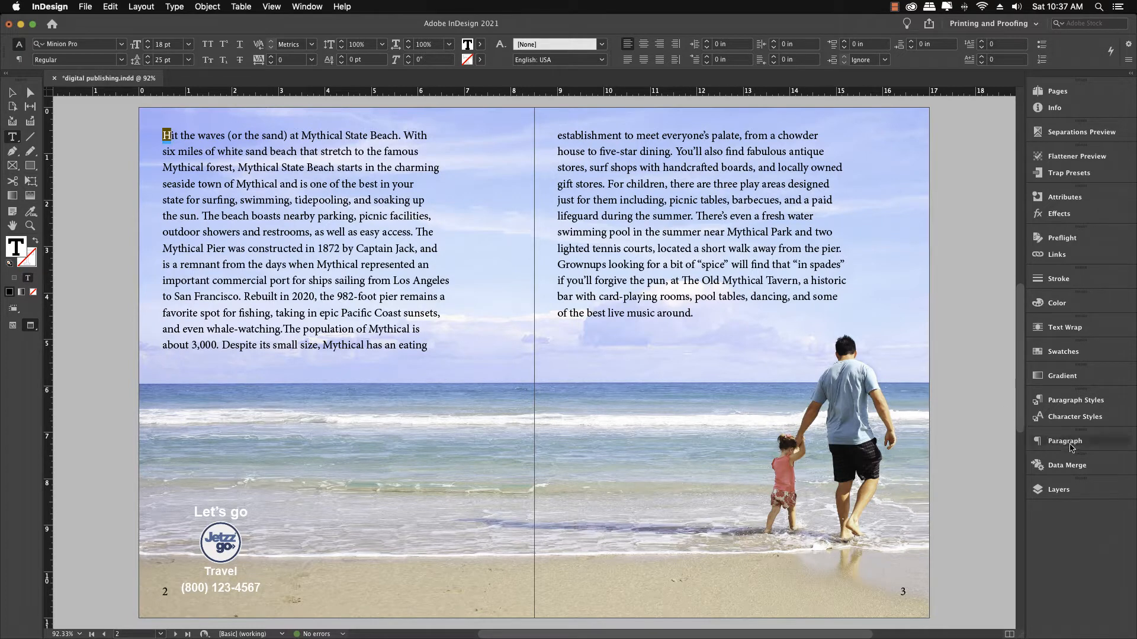
left_click(1072, 448)
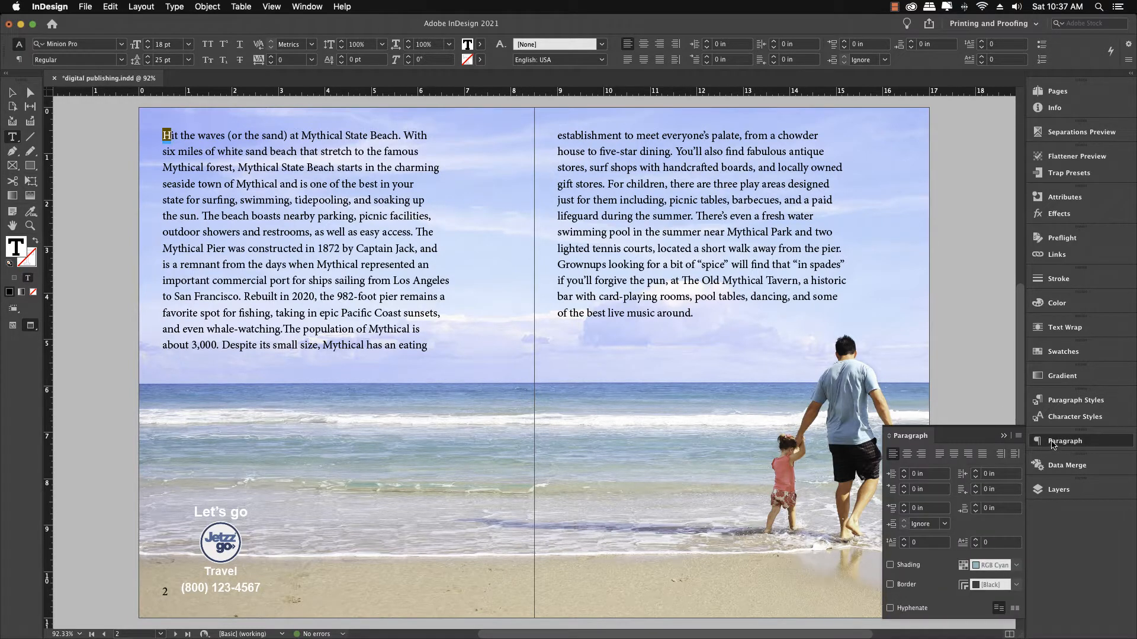
left_click(1018, 436)
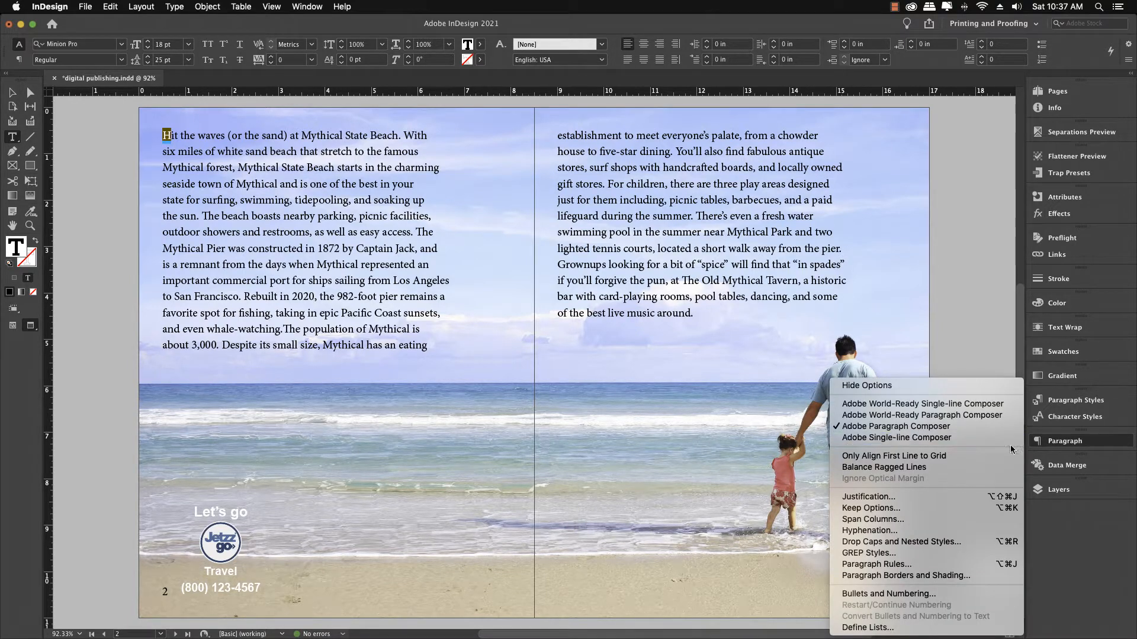
left_click(886, 542)
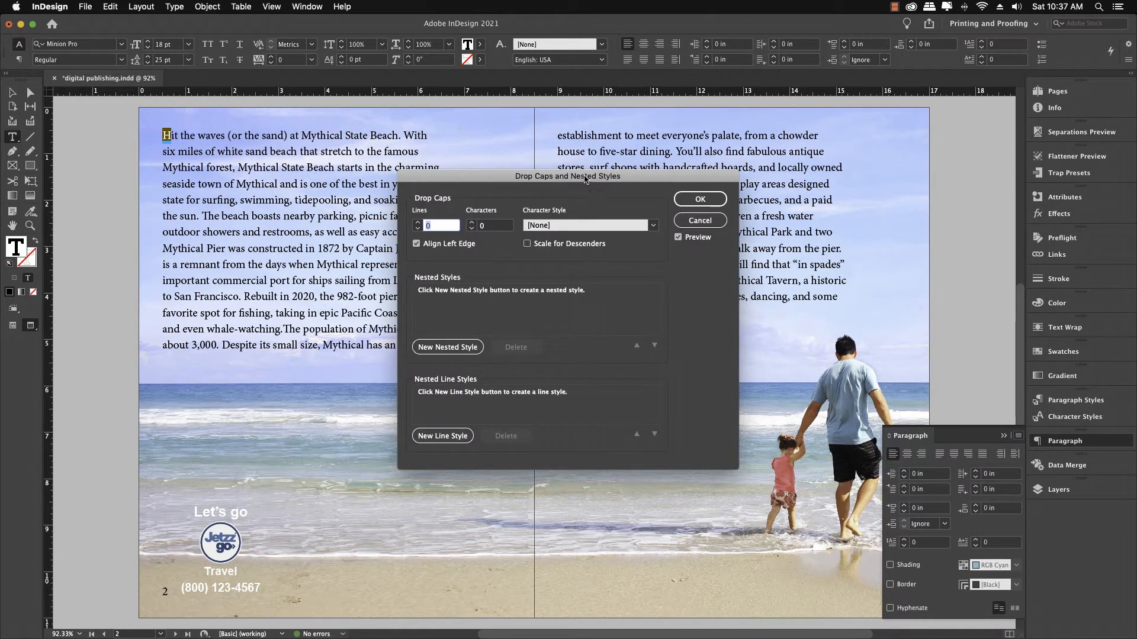
Step: Set the drop cap to 3 lines and 1 character, confirm, and close the Paragraph panel
left_click_drag(588, 186, 566, 191)
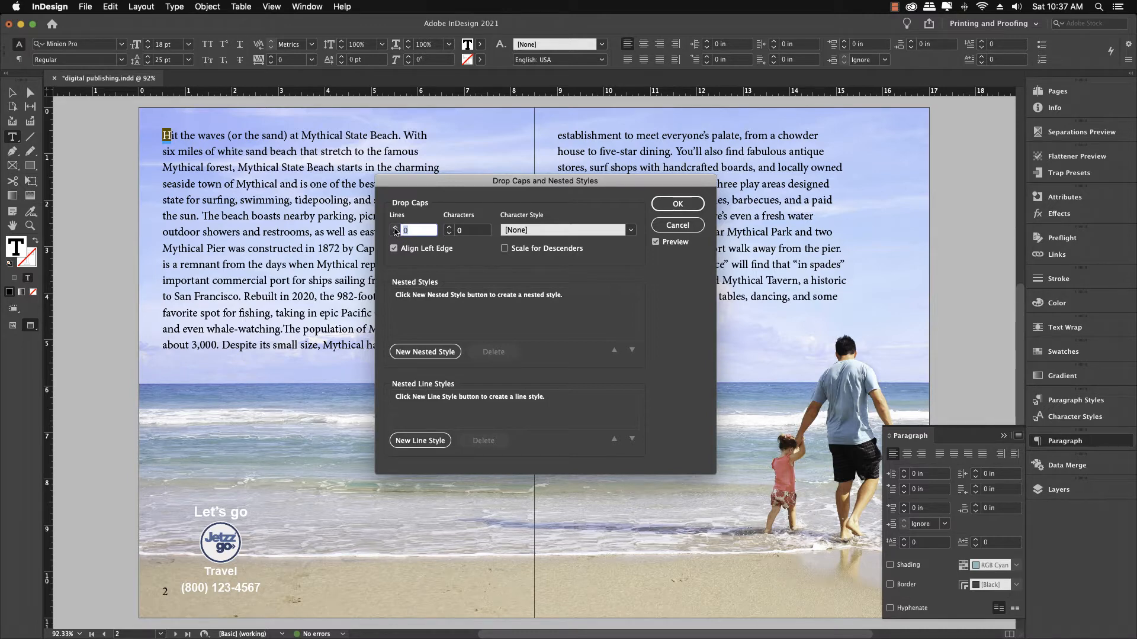
left_click(396, 229)
left_click(395, 229)
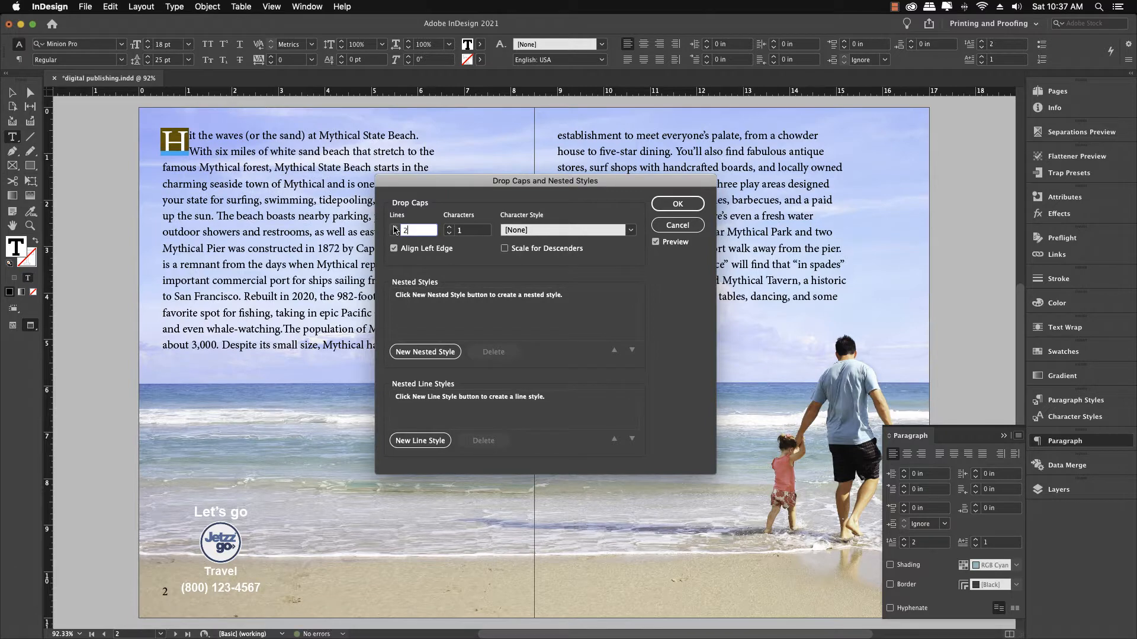
left_click(395, 228)
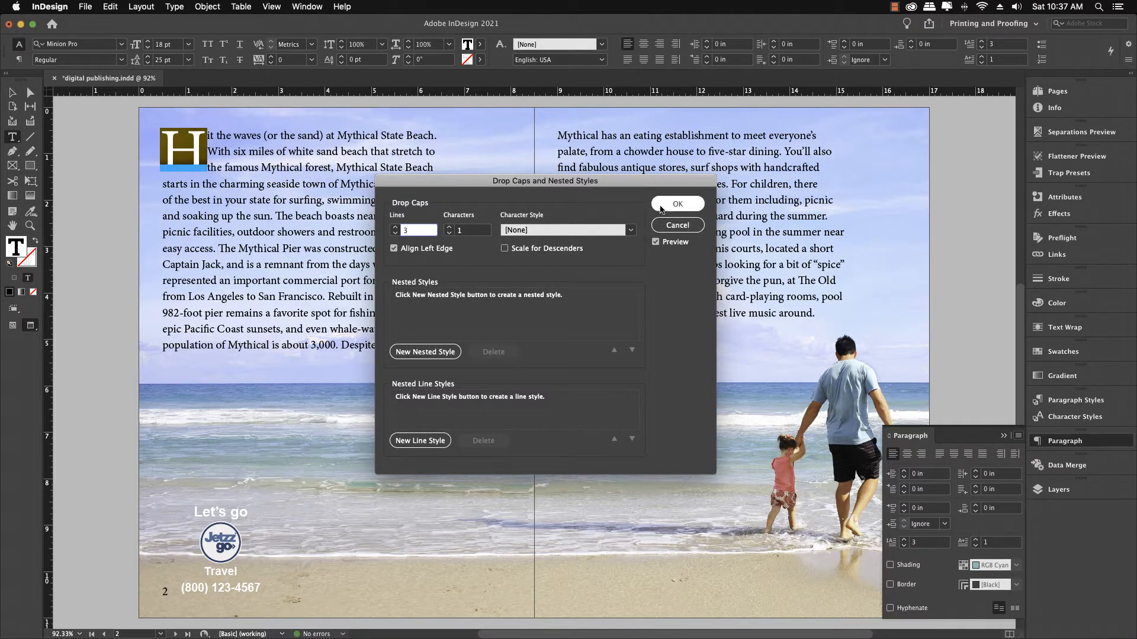
left_click(661, 209)
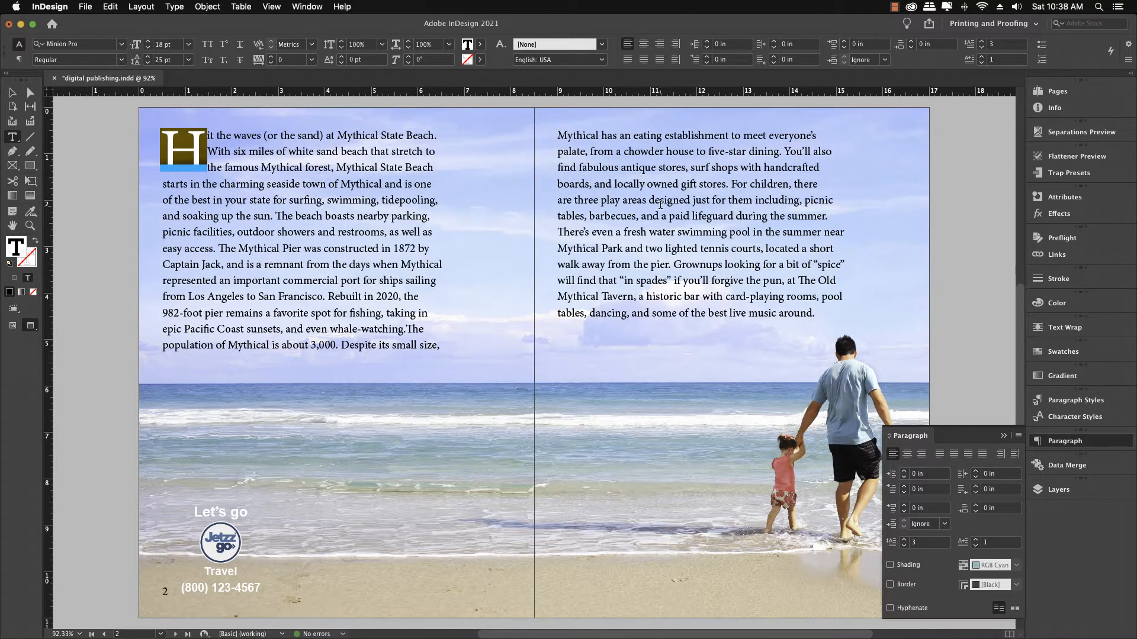
left_click(660, 204)
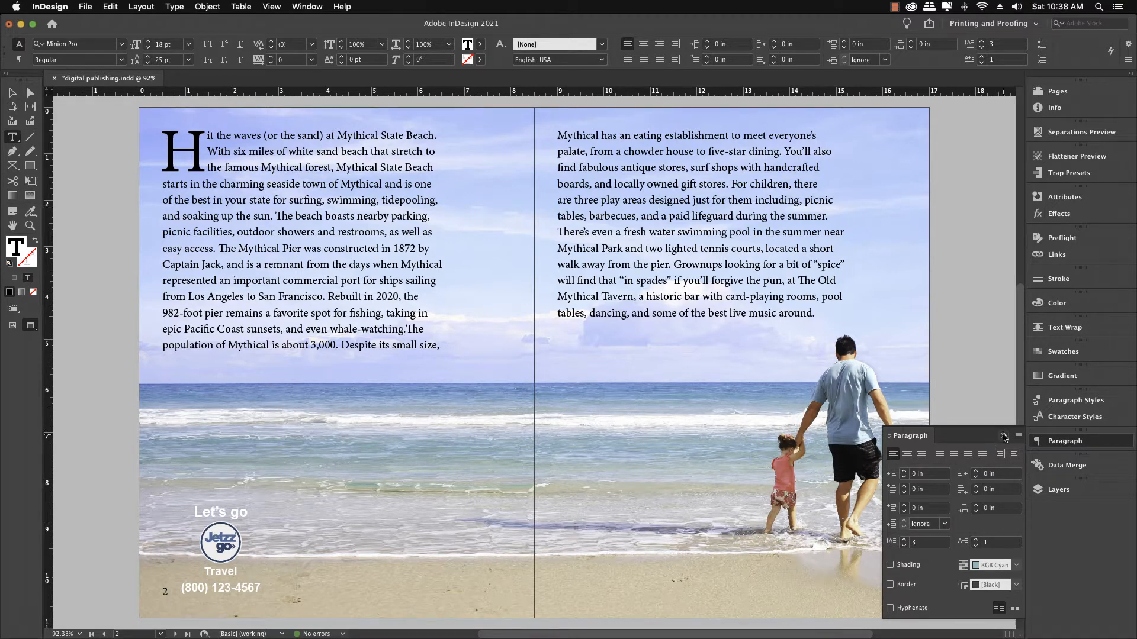
left_click(1005, 438)
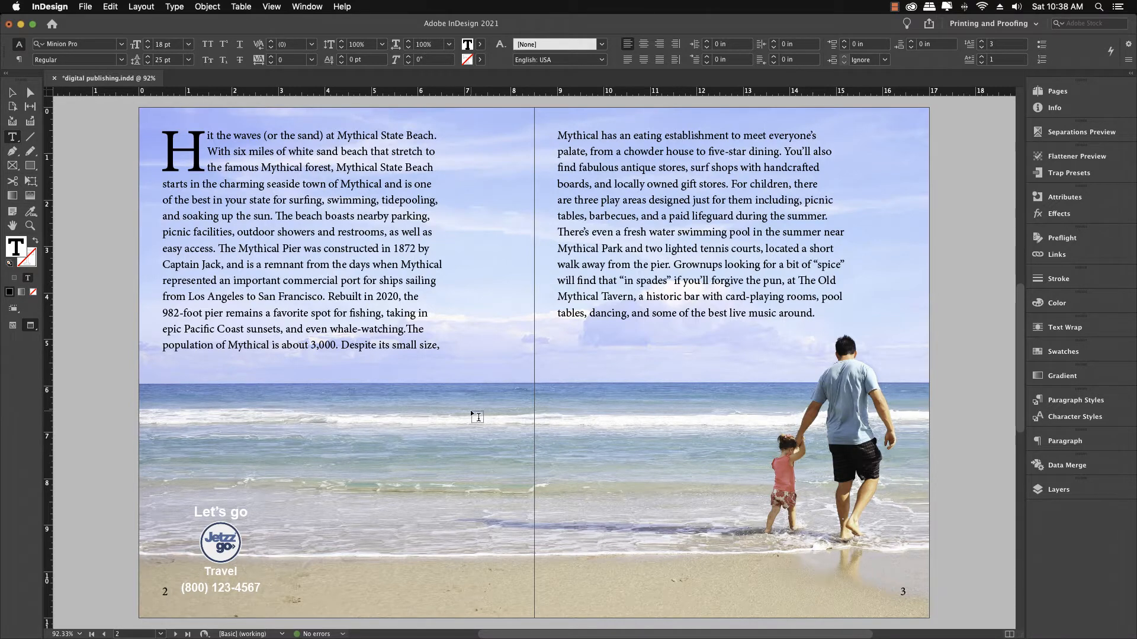
Step: Scroll through the remaining pages and the cover to review the brochure layout
scroll(470, 409, "down", 2)
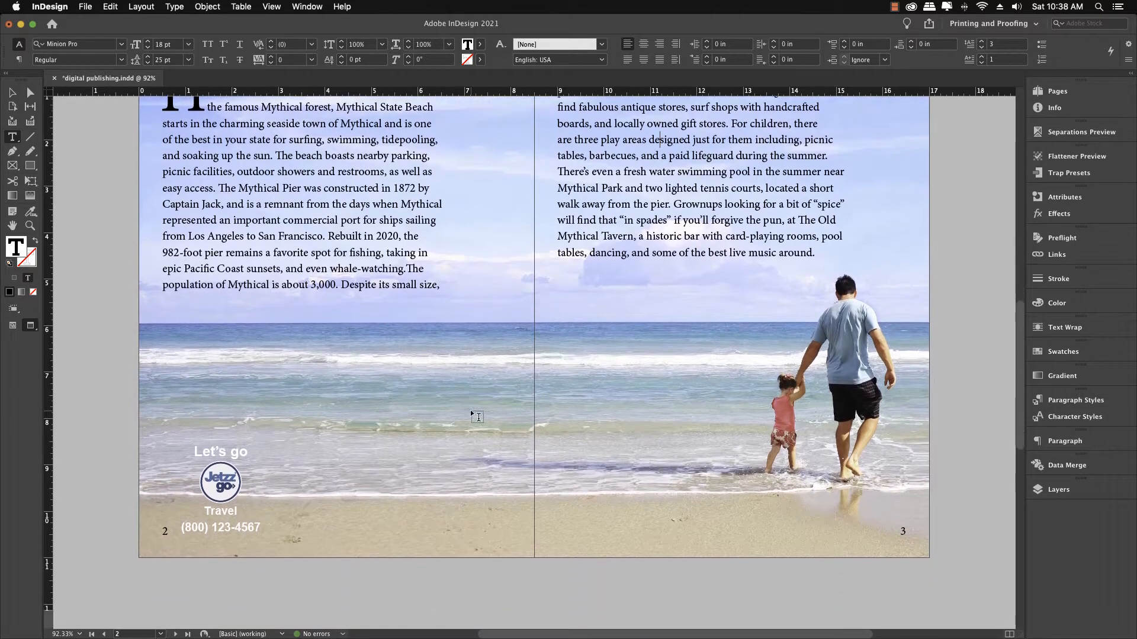
scroll(471, 413, "down", 4)
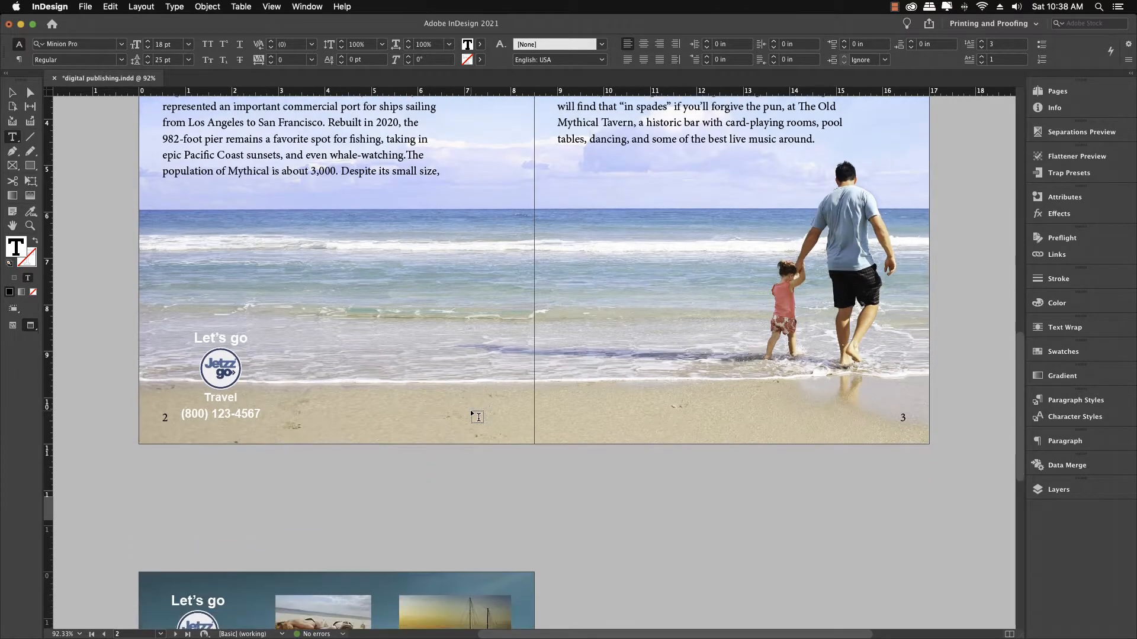
scroll(472, 414, "down", 8)
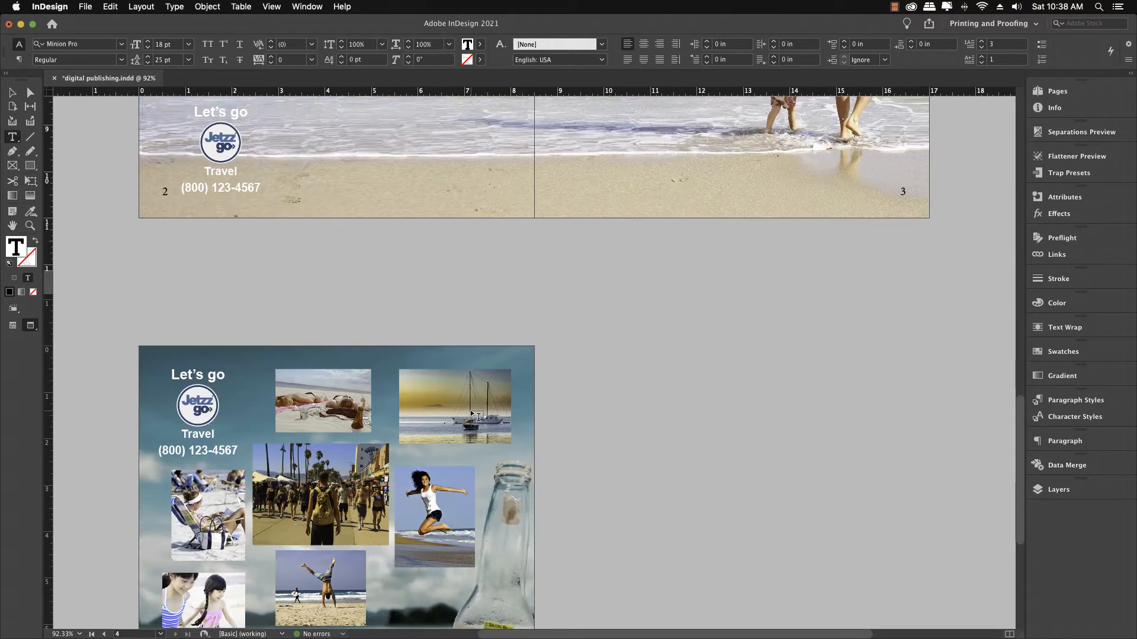
scroll(474, 415, "down", 6)
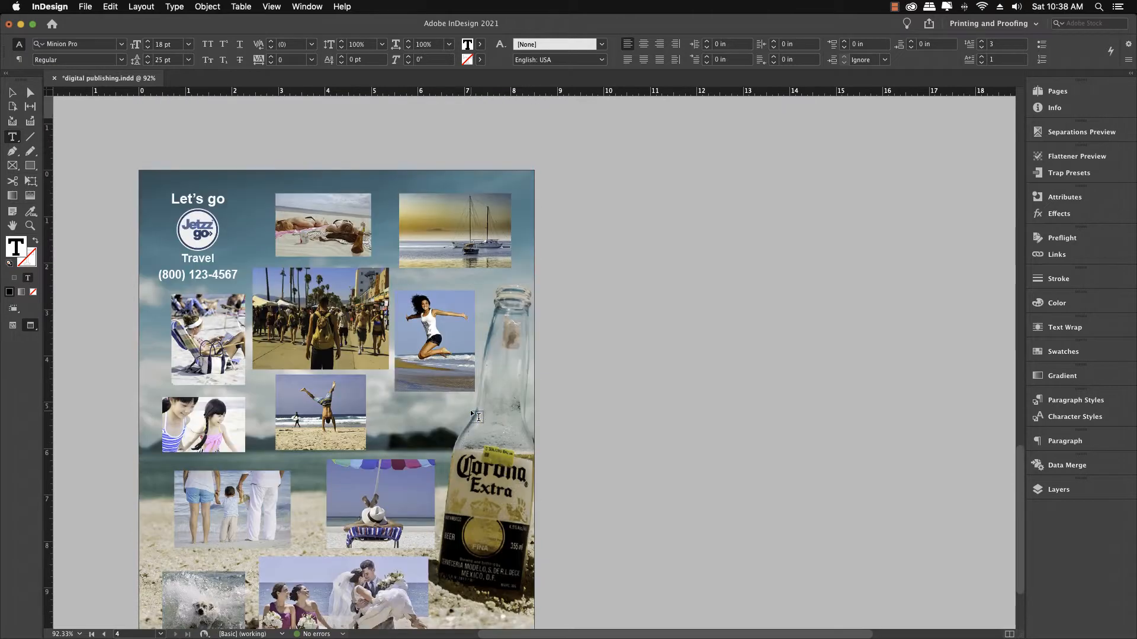
scroll(477, 416, "down", 2)
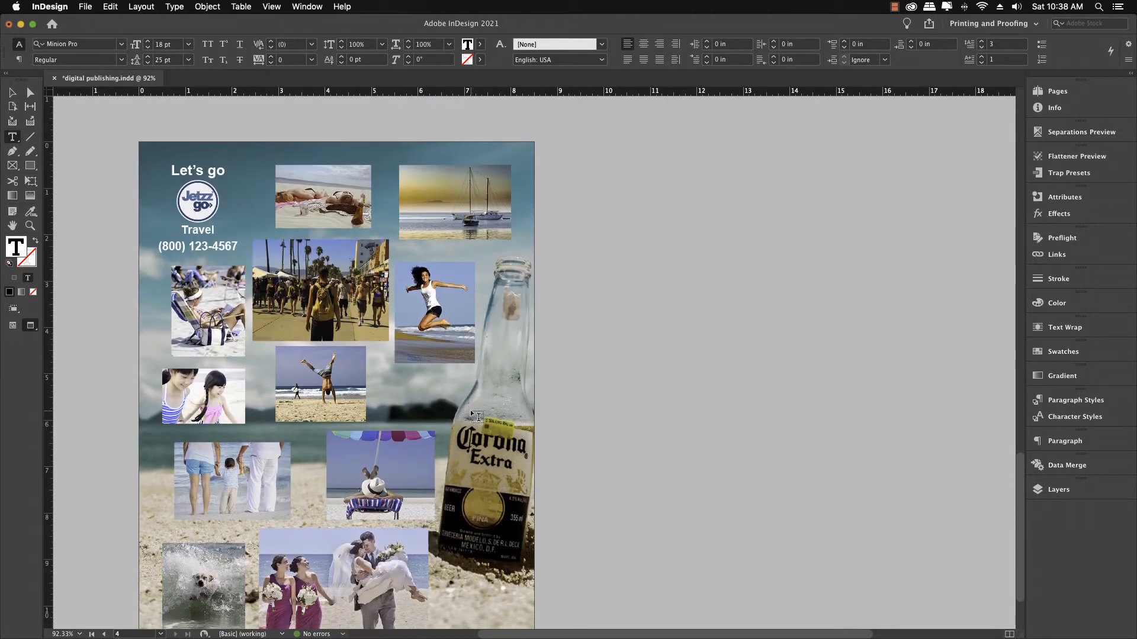
key("super+0")
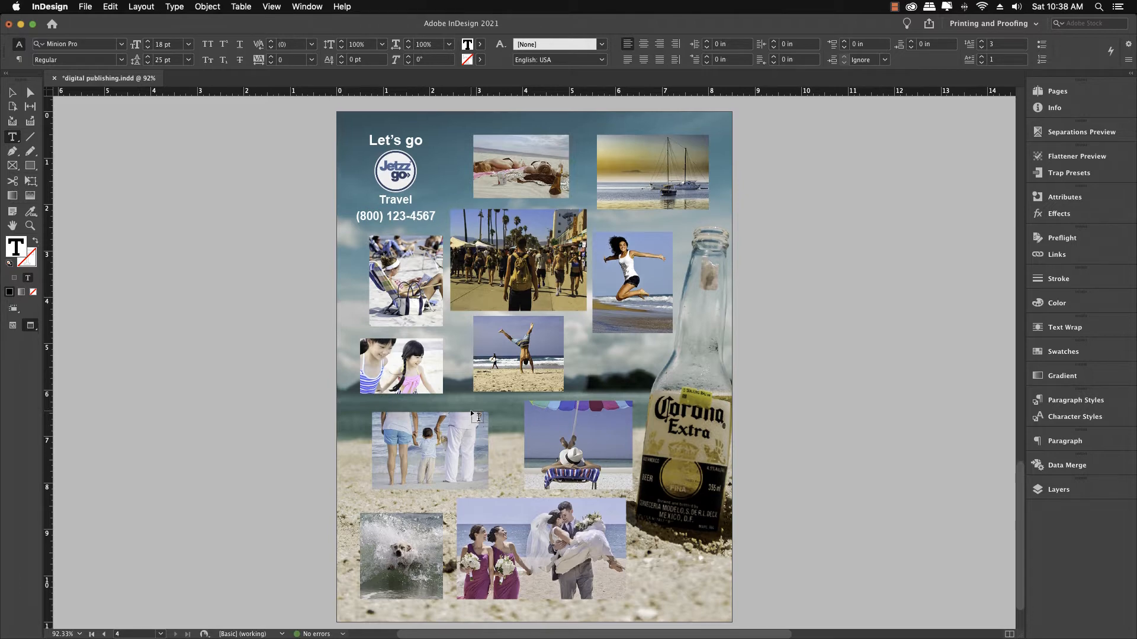
scroll(479, 417, "up", 5)
scroll(478, 417, "up", 6)
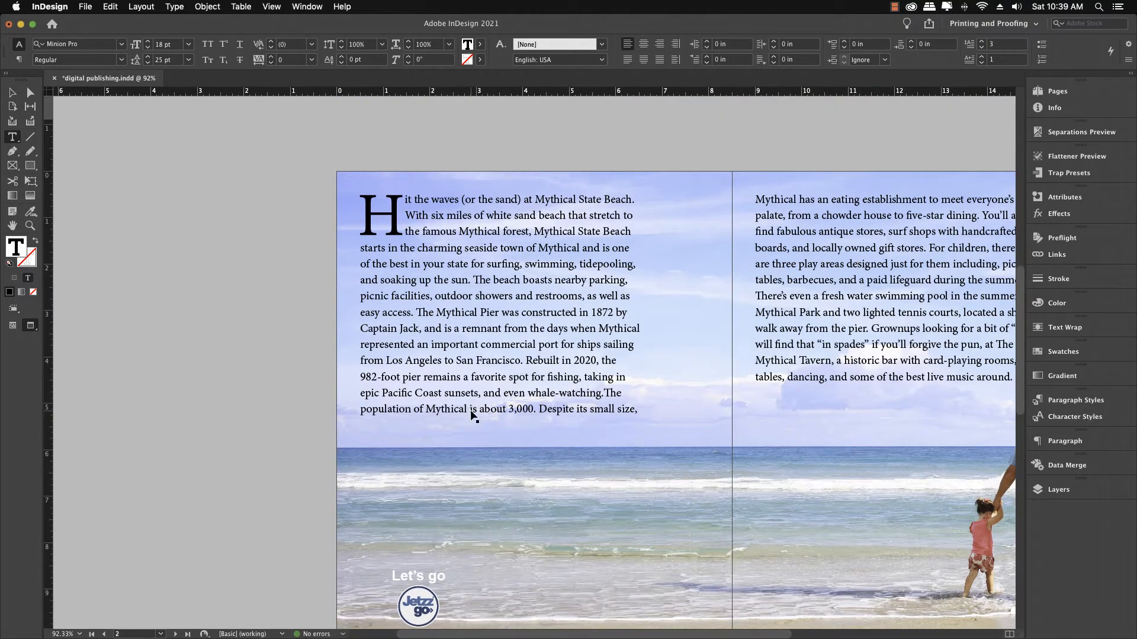
scroll(471, 409, "right", 5)
scroll(471, 409, "down", 2)
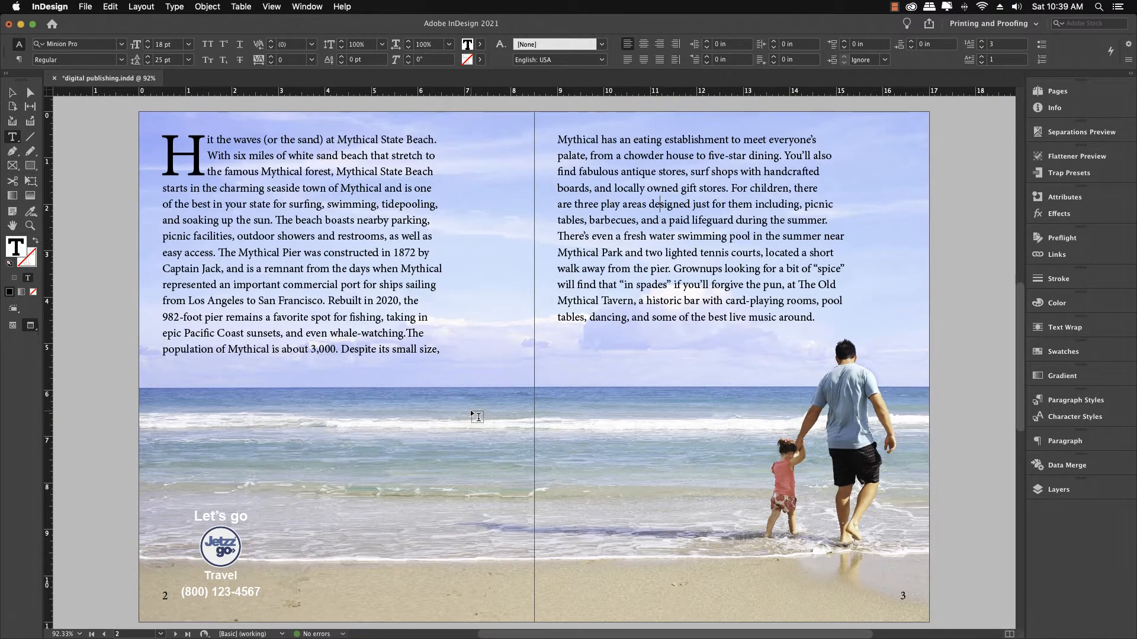
scroll(478, 417, "up", 5)
scroll(477, 417, "up", 6)
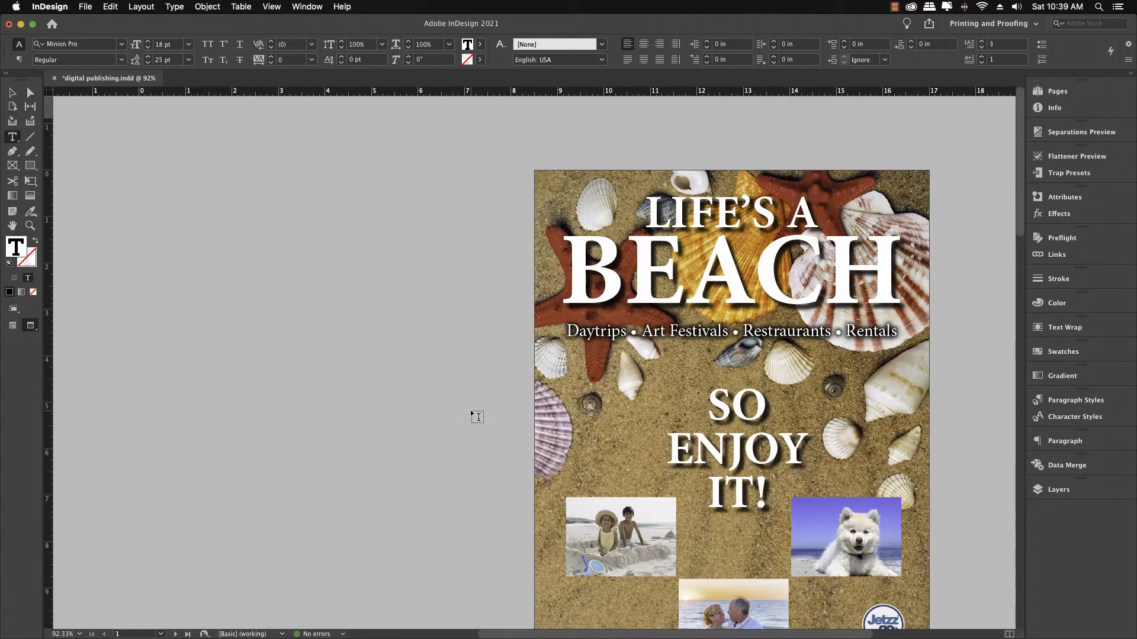
scroll(477, 416, "down", 1)
scroll(478, 416, "down", 2)
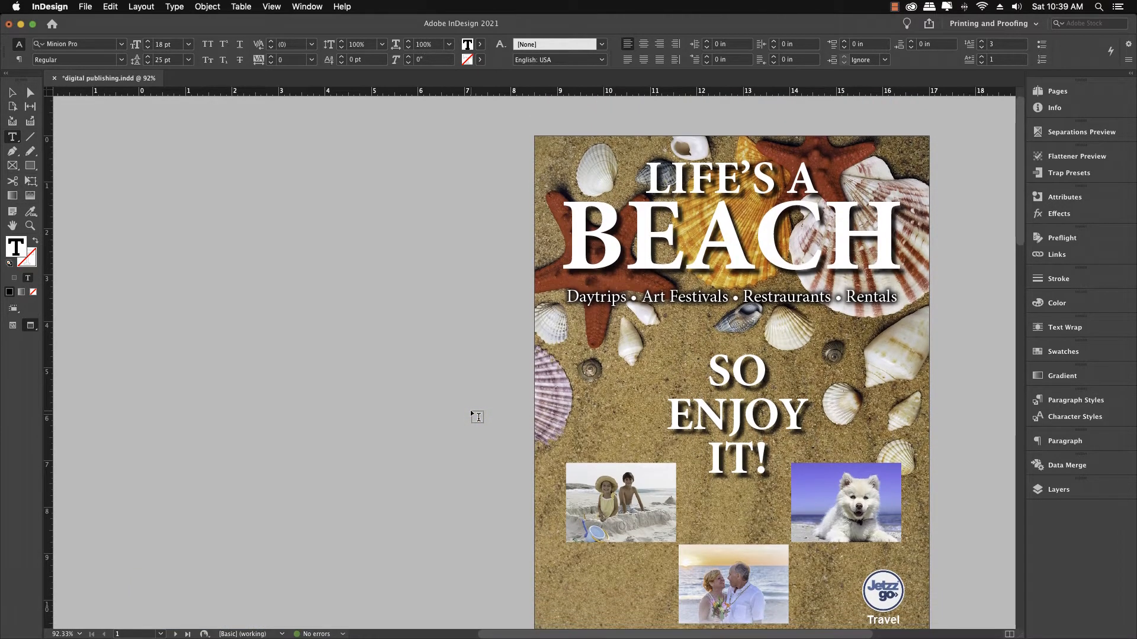
scroll(478, 417, "up", 2)
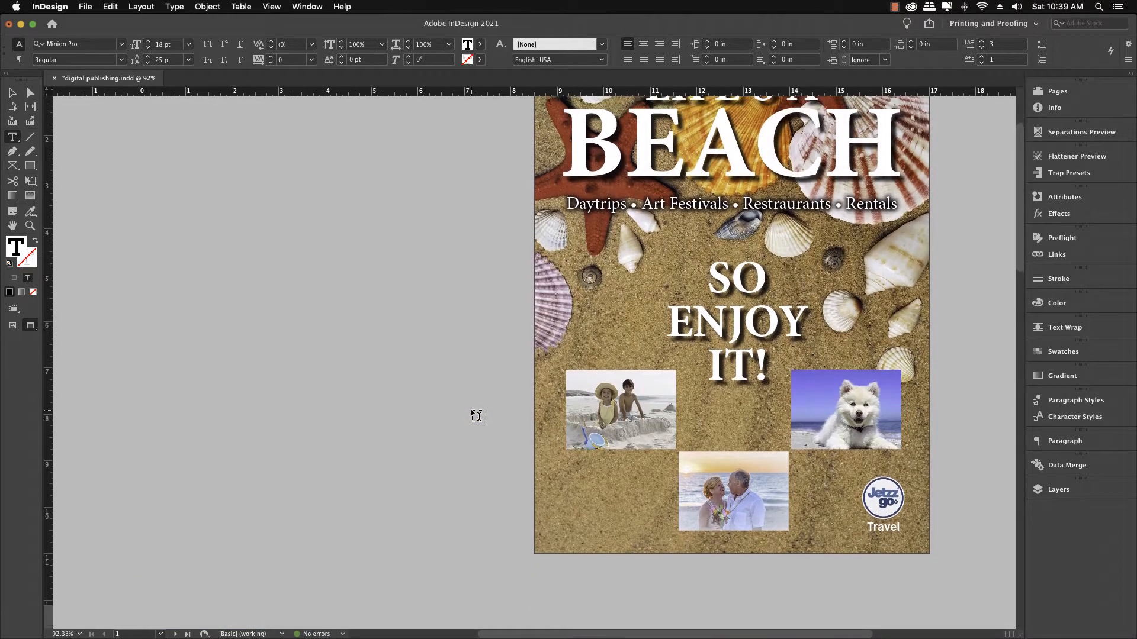
scroll(472, 411, "up", 1)
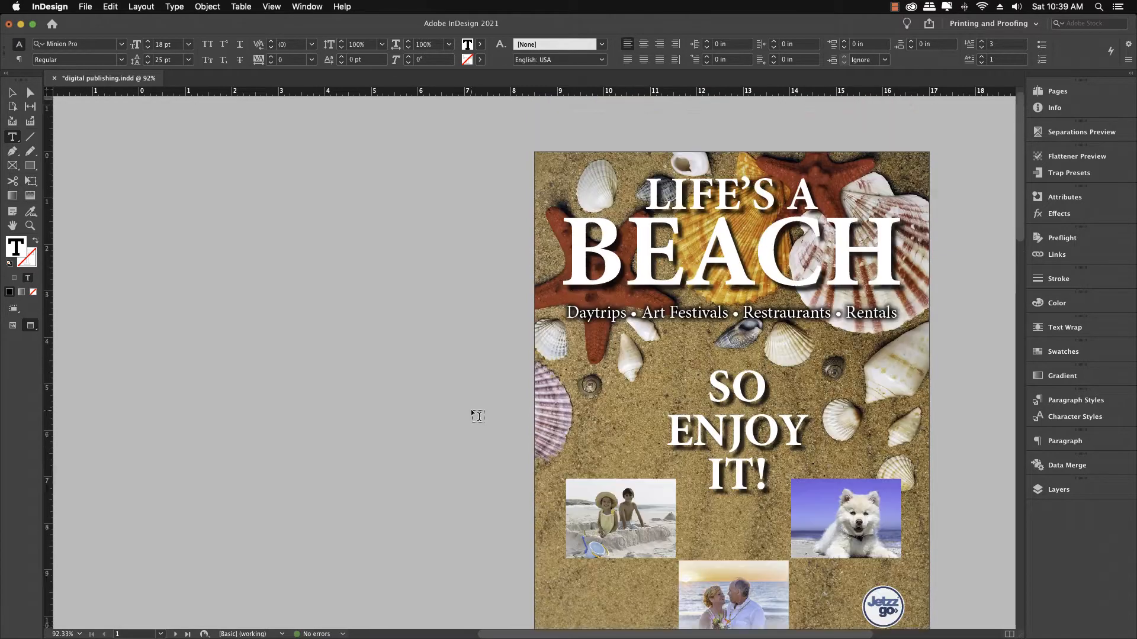
scroll(473, 411, "down", 1)
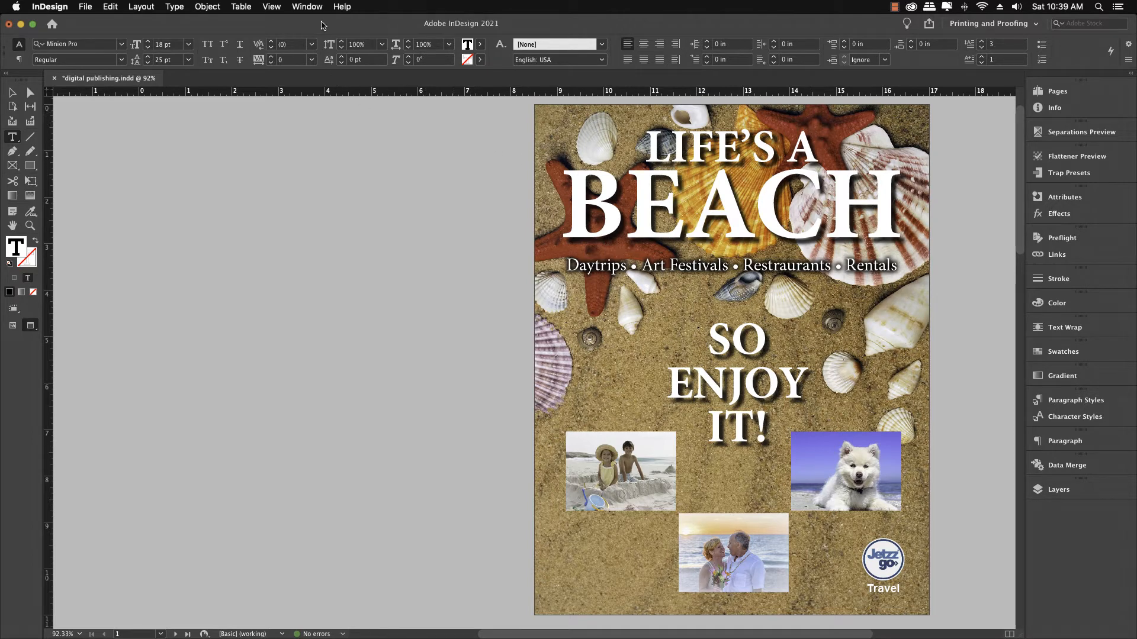
Step: Switch the workspace to Digital Publishing and open the Animation panel
left_click(315, 9)
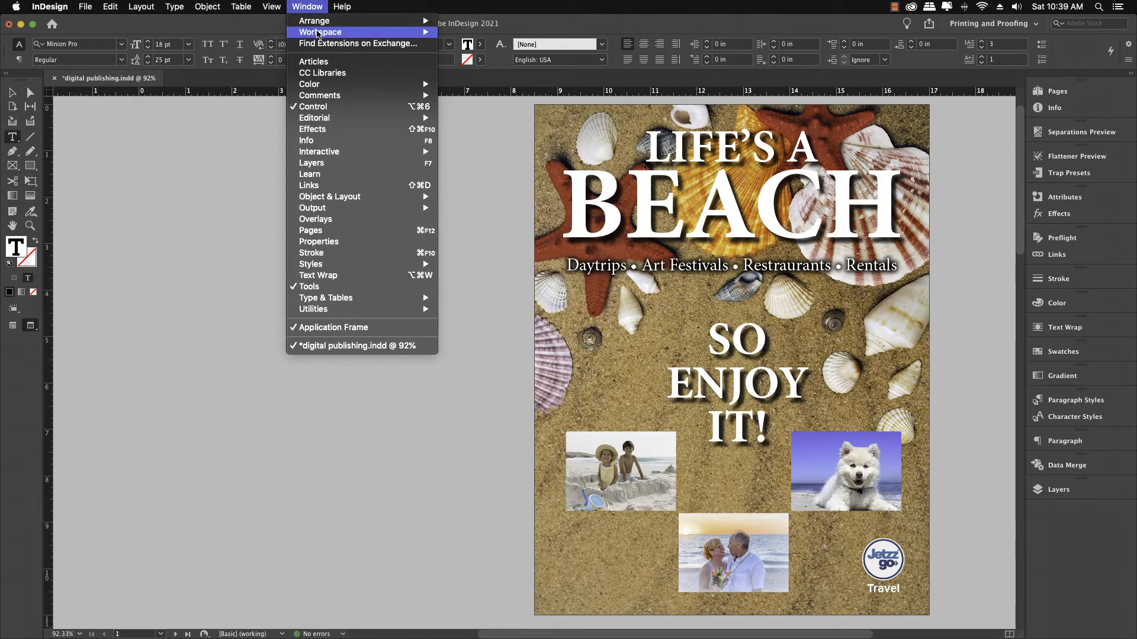
mouse_move(387, 32)
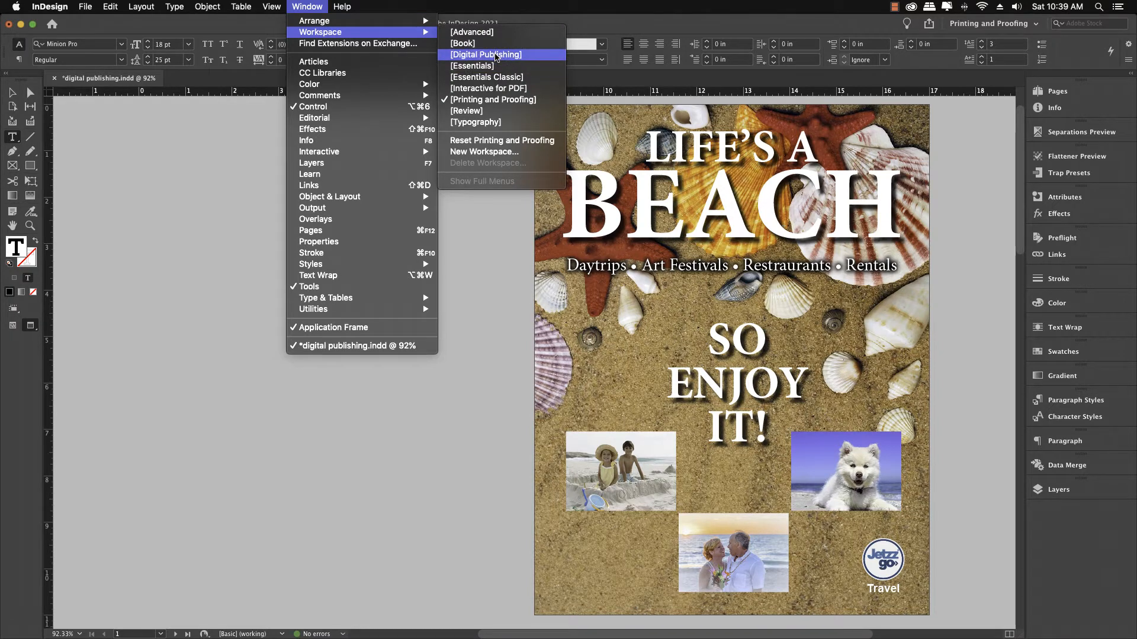
left_click(496, 55)
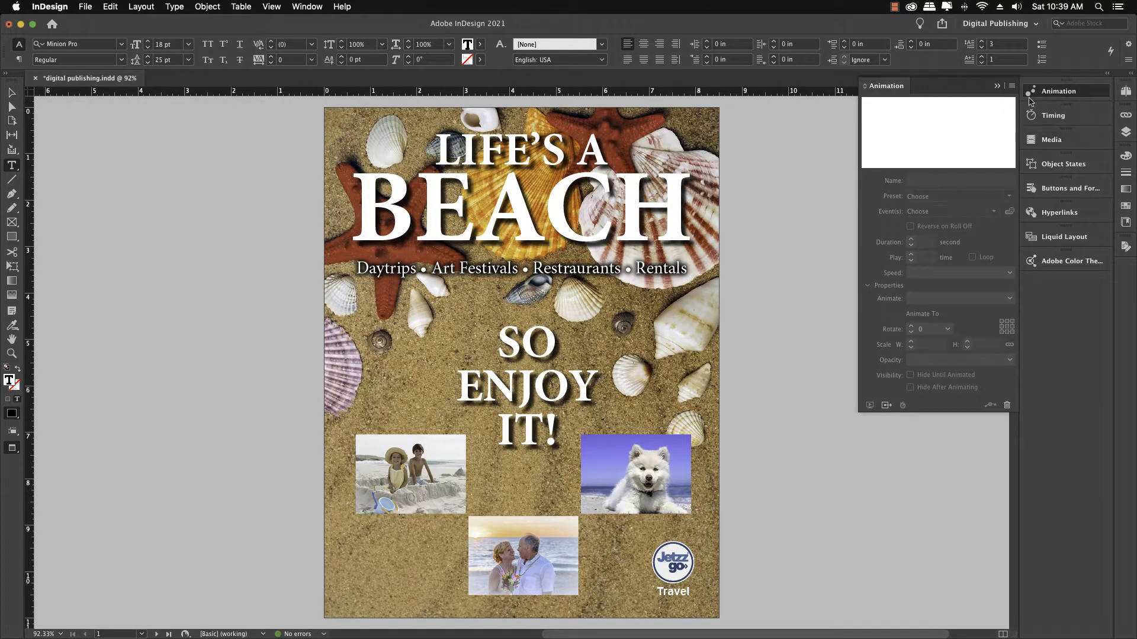
left_click(996, 87)
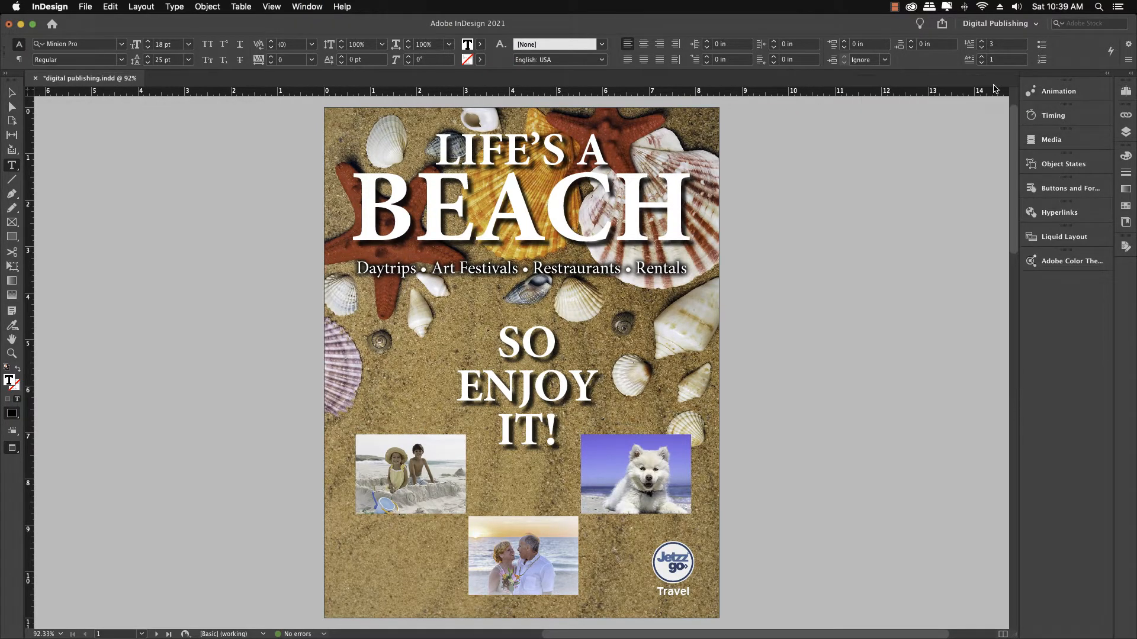
left_click(1048, 93)
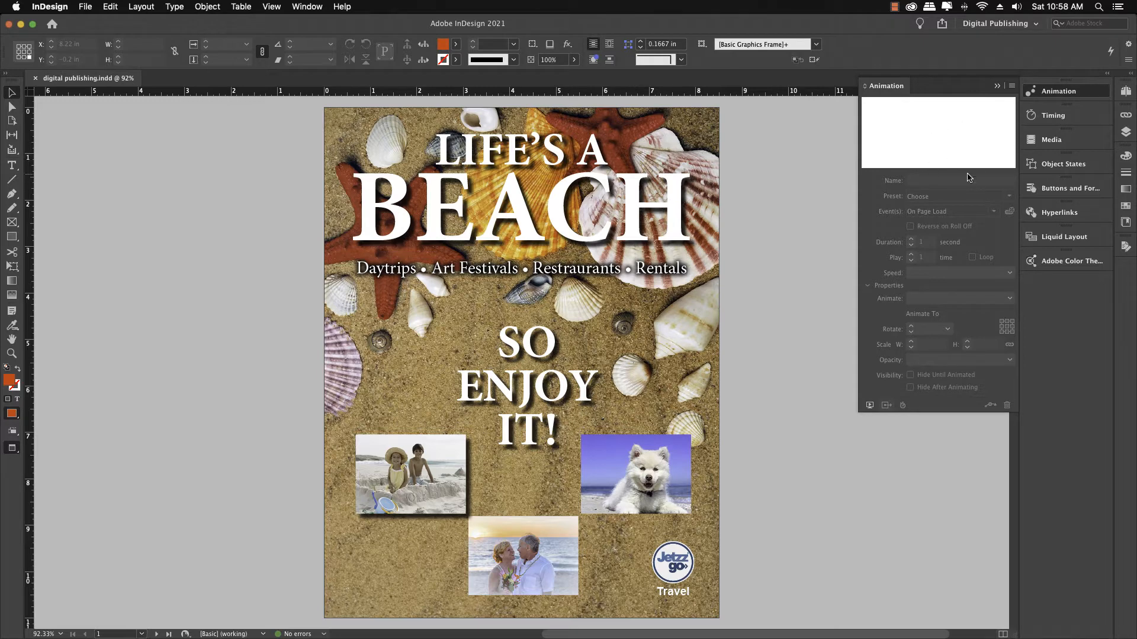
Step: Apply the Fade In animation preset to the LIFE'S A BEACH headline frame, keeping a 1 second duration
left_click(665, 197)
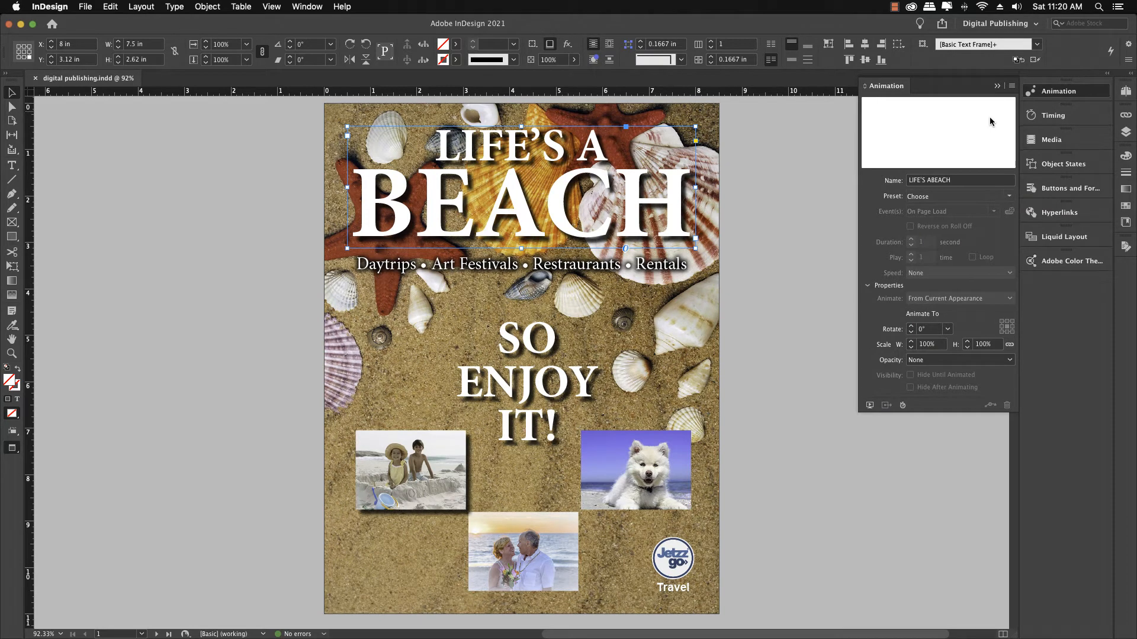
left_click(1007, 197)
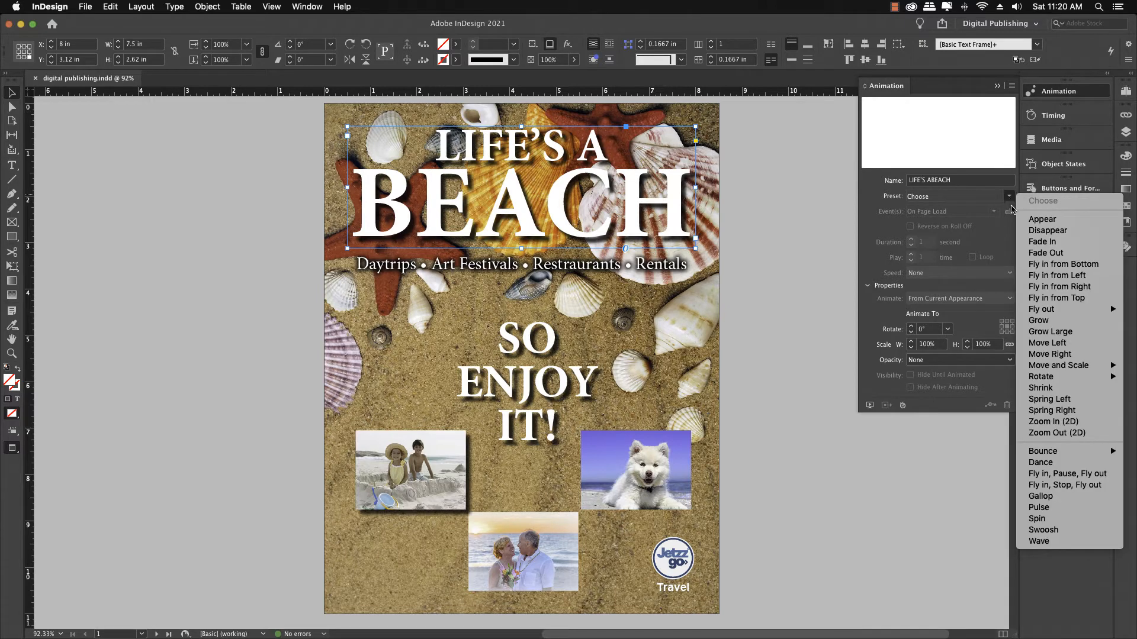
left_click(1028, 242)
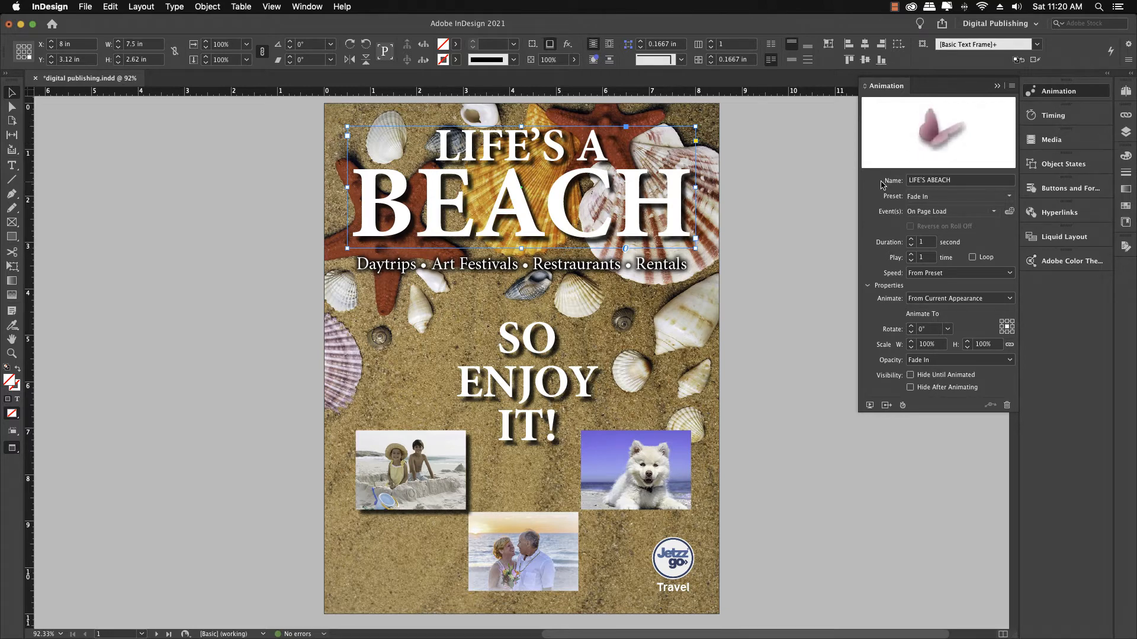
left_click(910, 240)
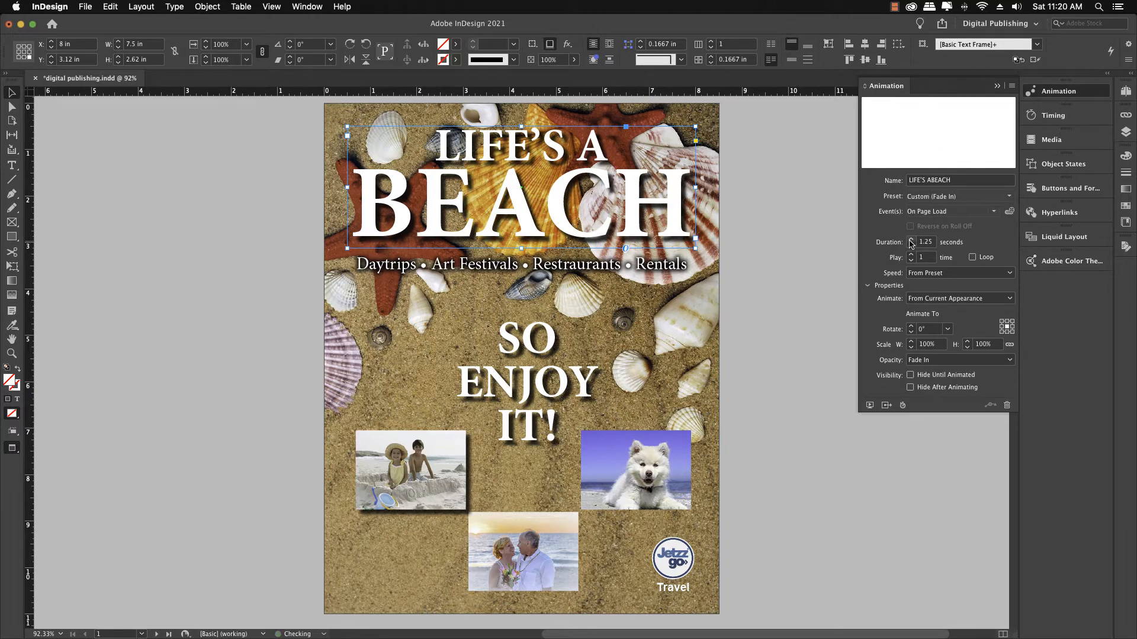
left_click(910, 239)
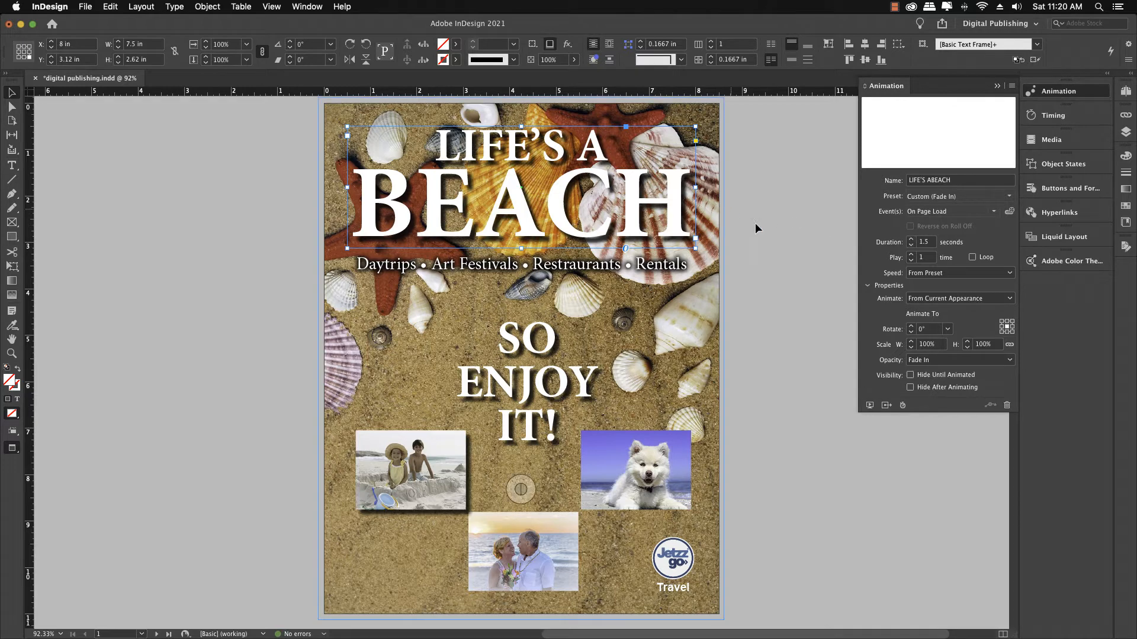
left_click(911, 247)
left_click(911, 247)
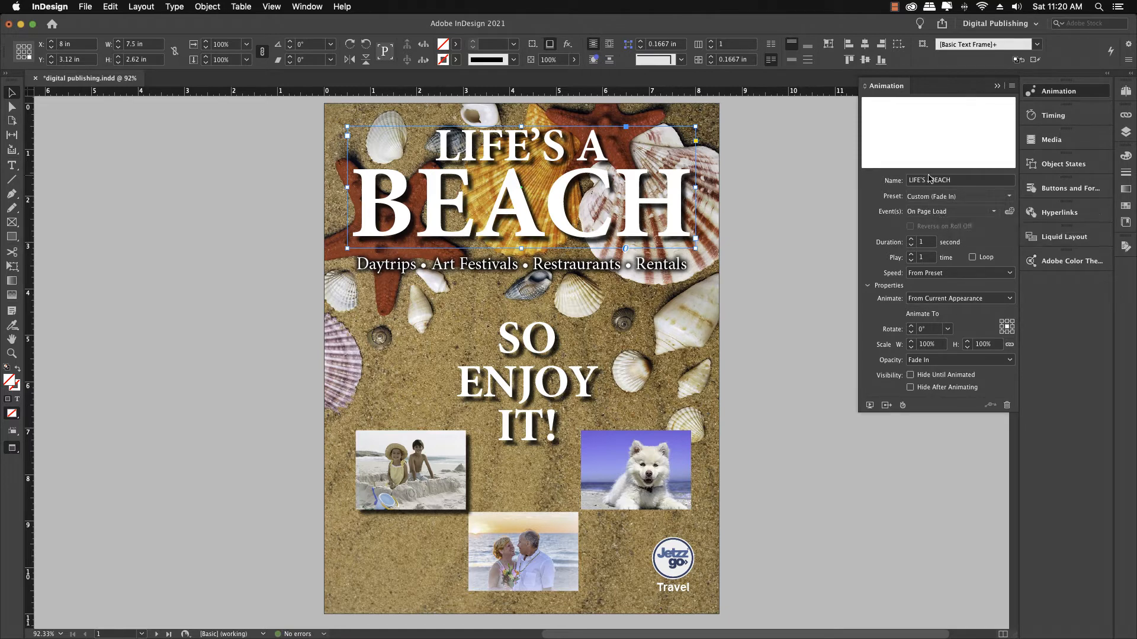
Step: Preview the cover animation in the EPUB Interactivity Preview, then close the preview
left_click(869, 406)
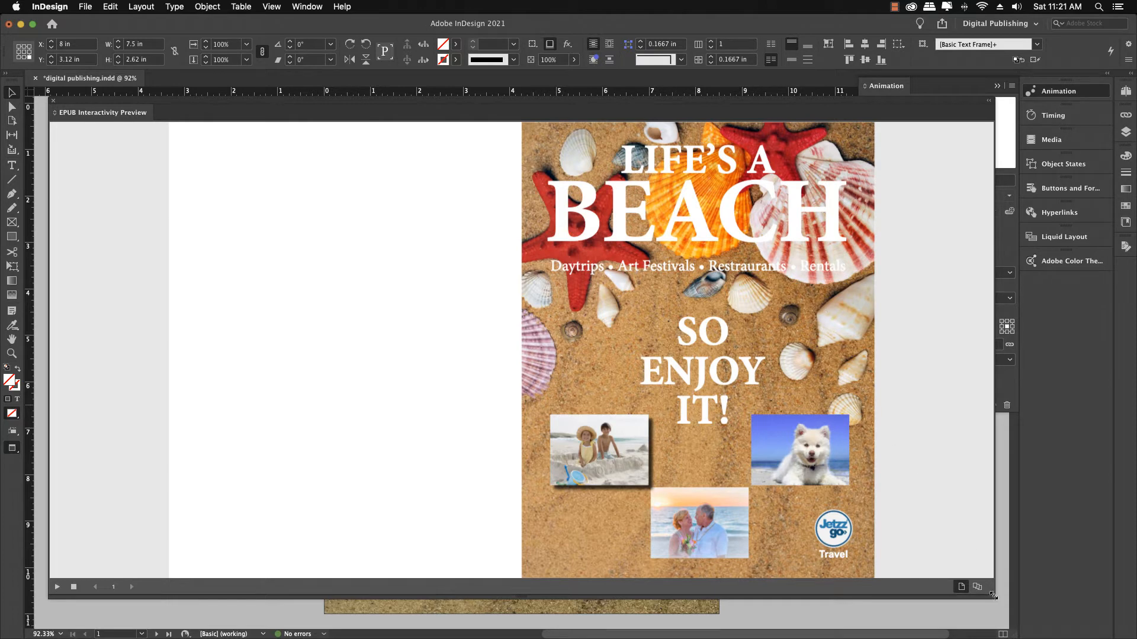
left_click_drag(993, 596, 947, 636)
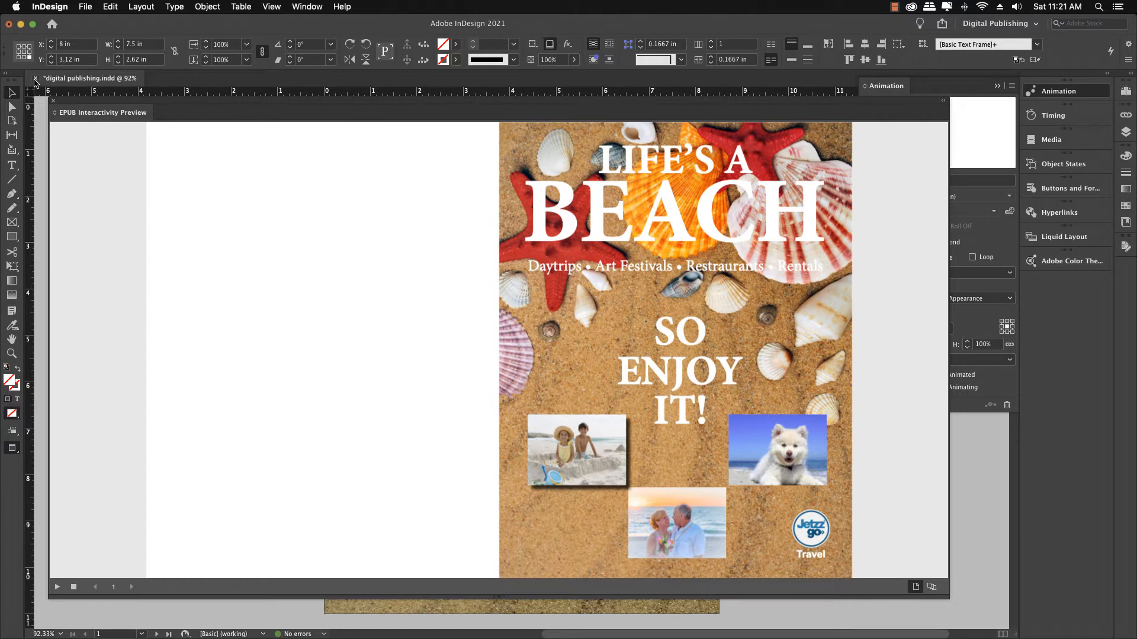
left_click(53, 104)
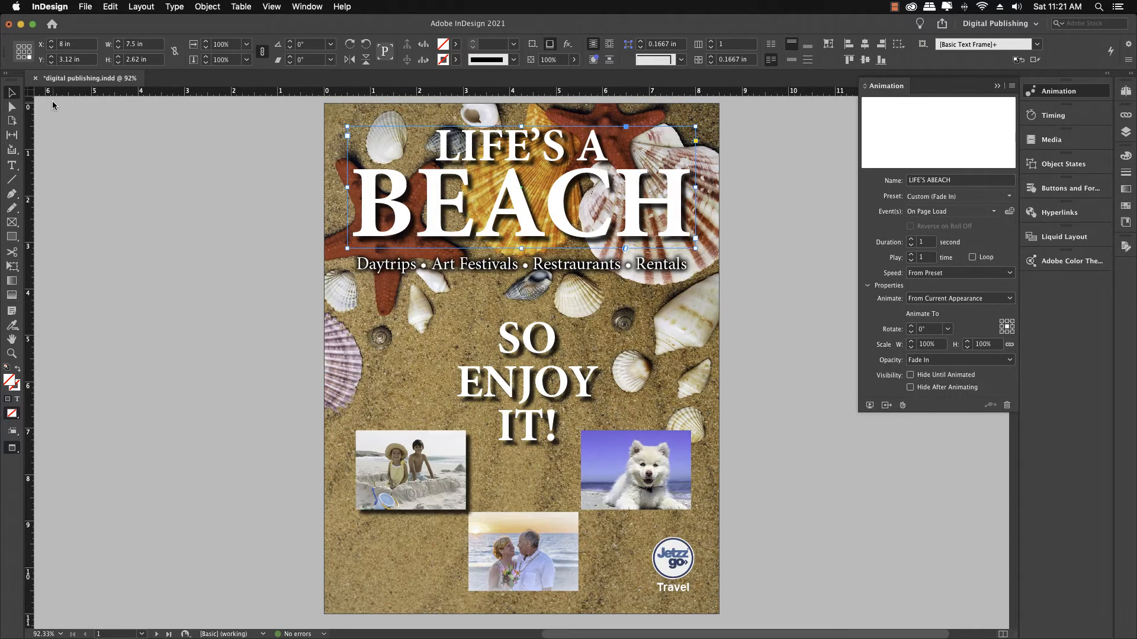
Step: Convert the LIFE'S A BEACH headline text frame to outlines
left_click(223, 205)
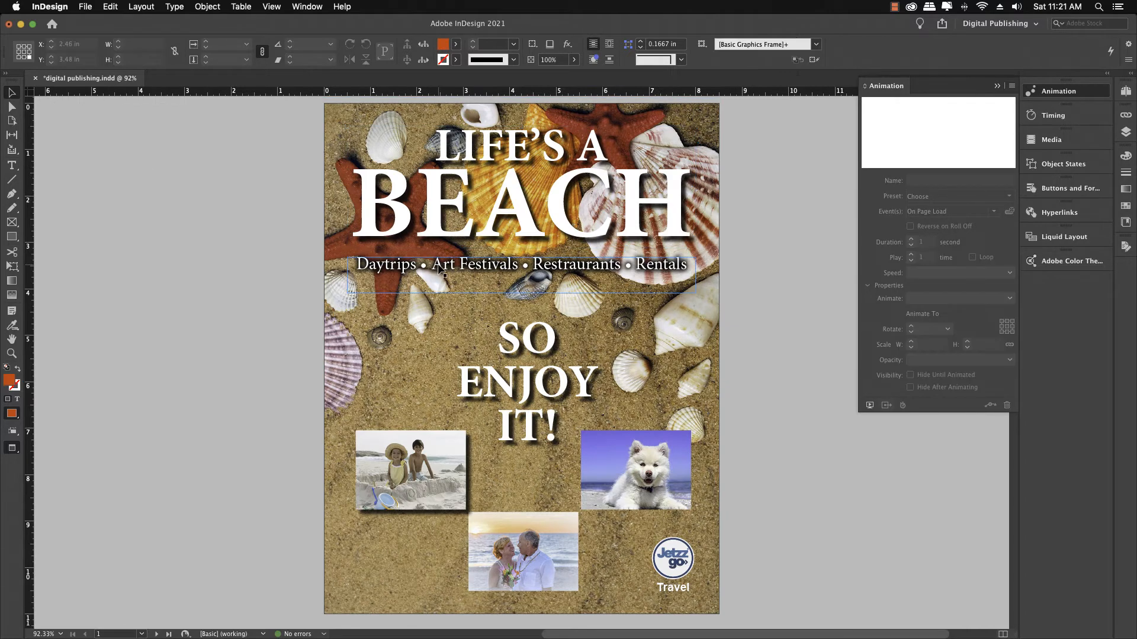
left_click(668, 236)
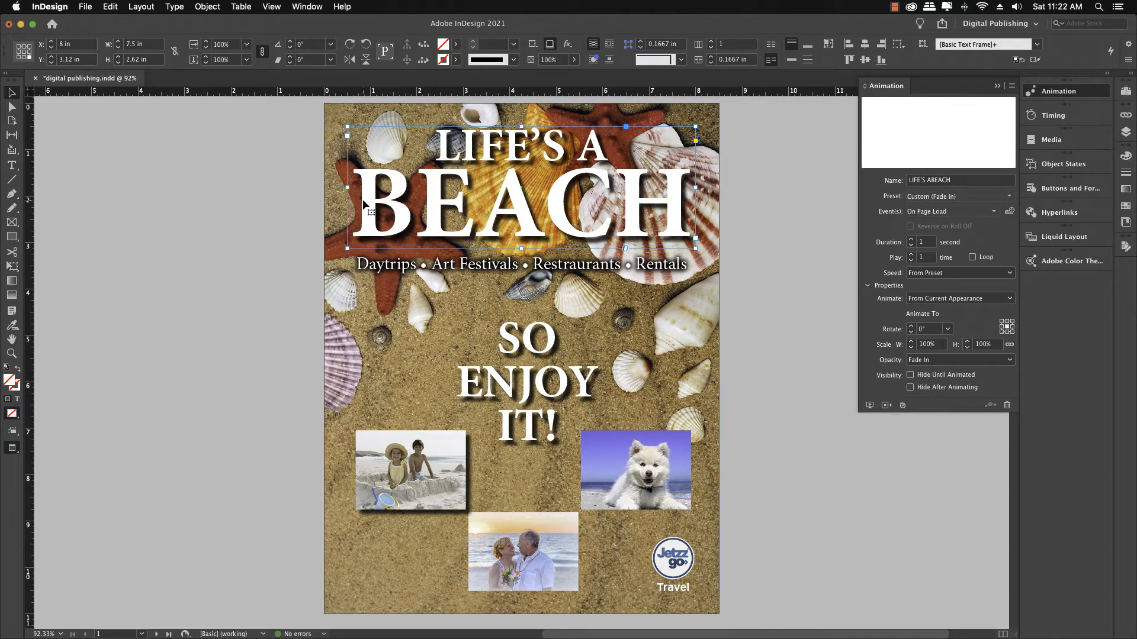
left_click(179, 10)
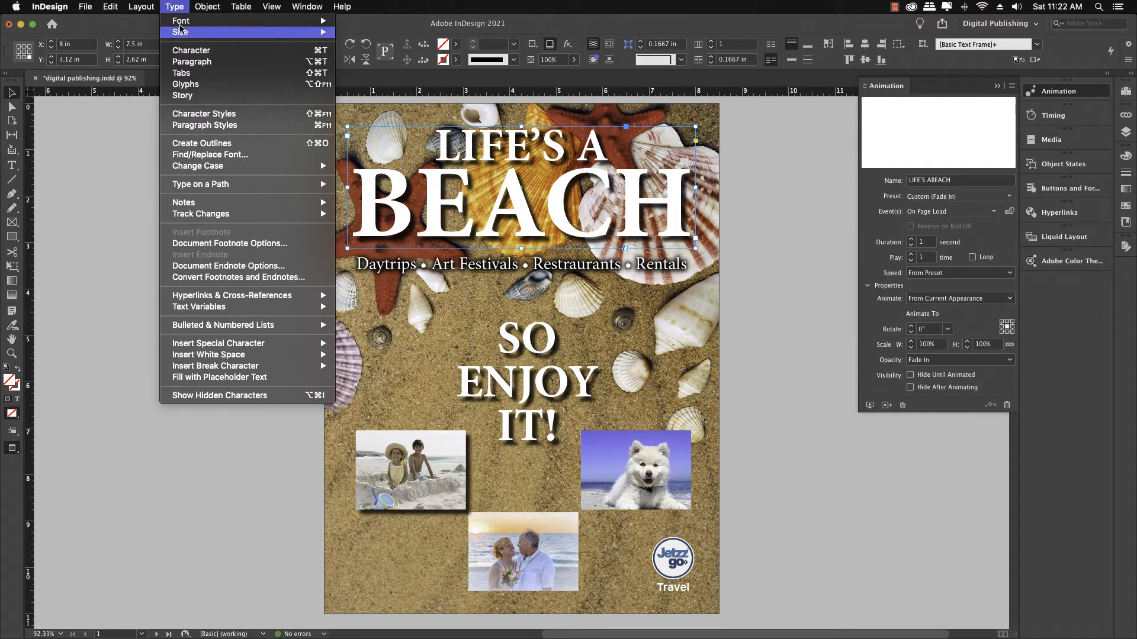
left_click(199, 144)
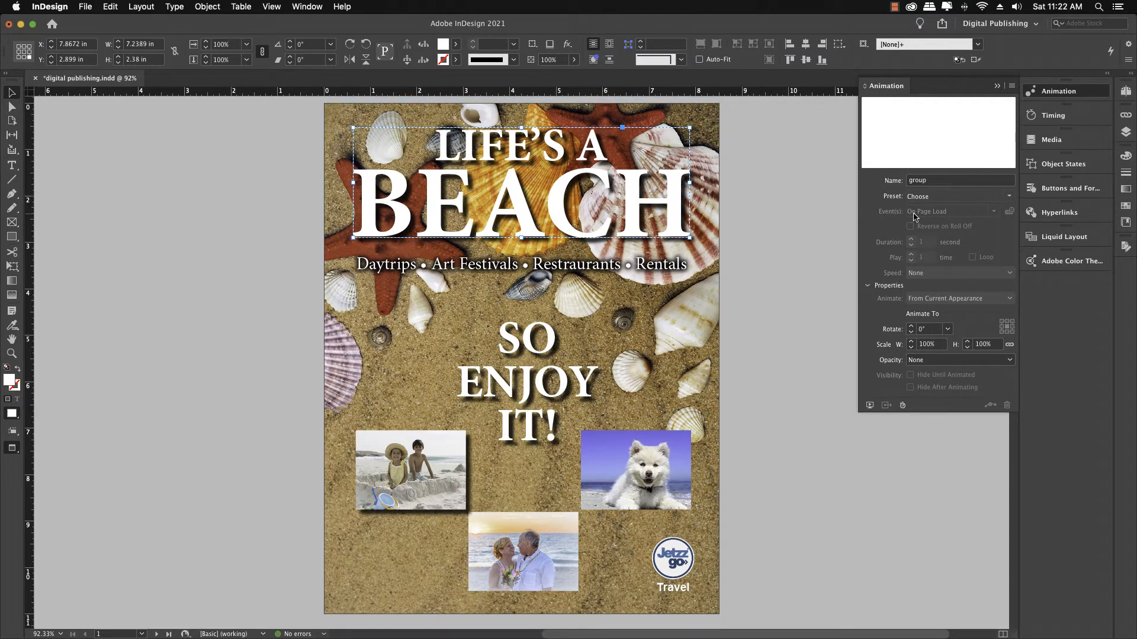
Step: Apply the Fade In preset to the outlined headline group and preview the animation
left_click(1005, 199)
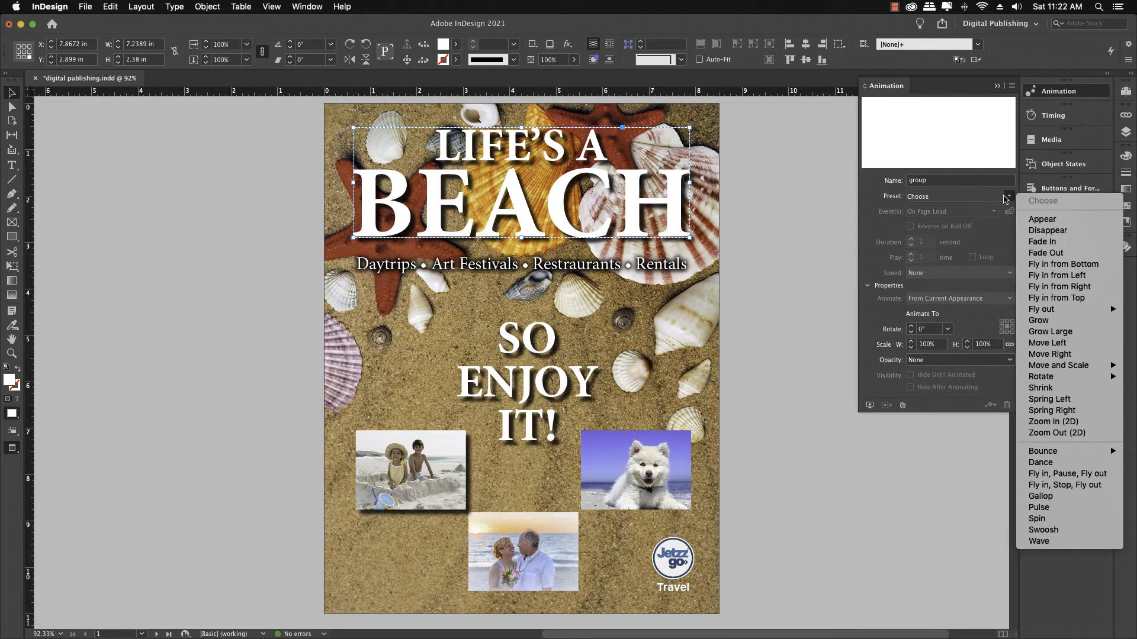
left_click(1030, 242)
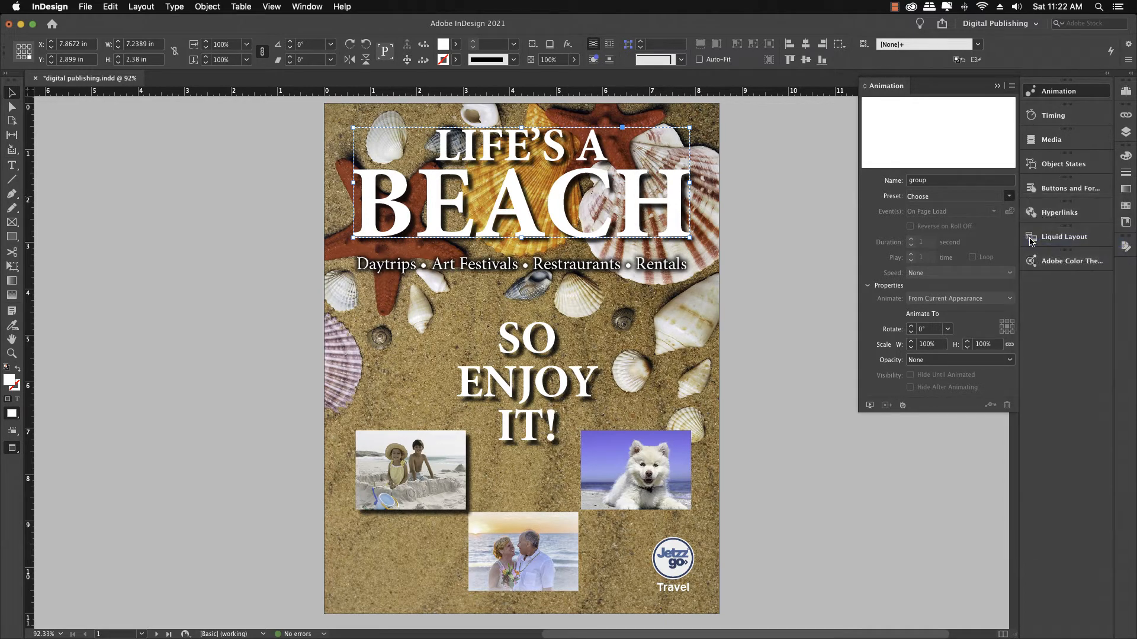
left_click(870, 406)
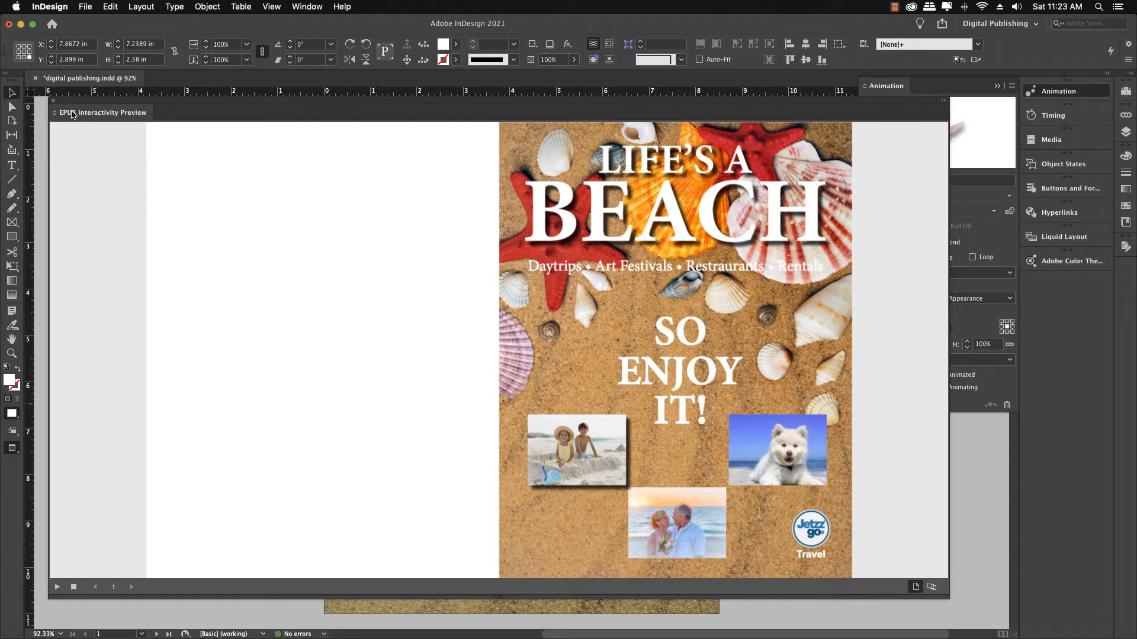
left_click(52, 101)
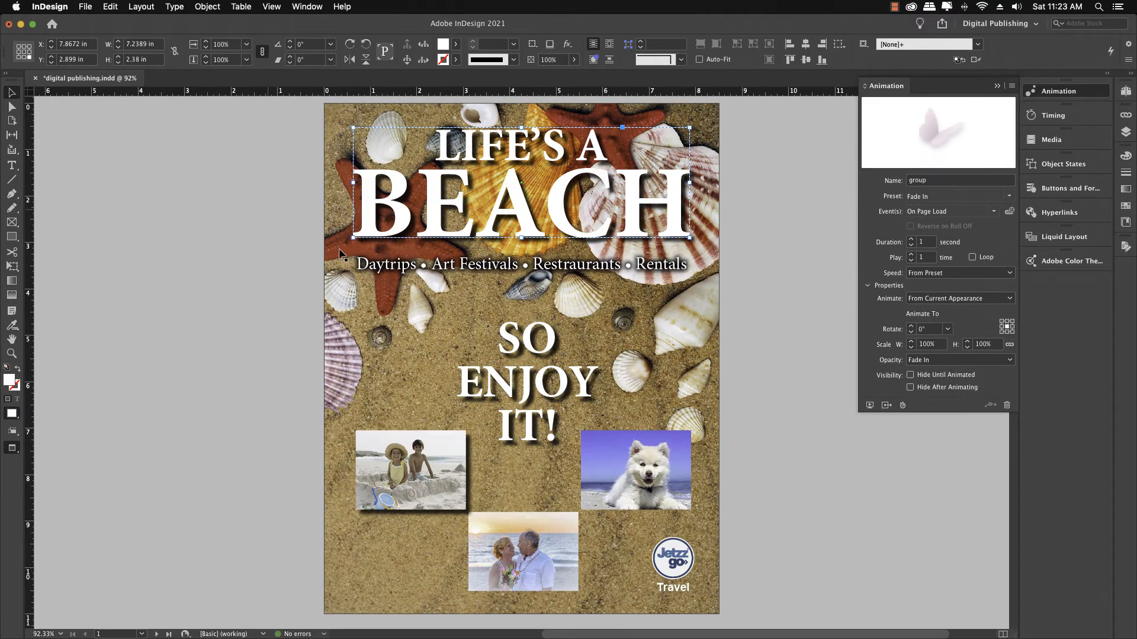
Step: Convert the Daytrips tagline and the SO ENJOY IT text frames to outlines
left_click(471, 268)
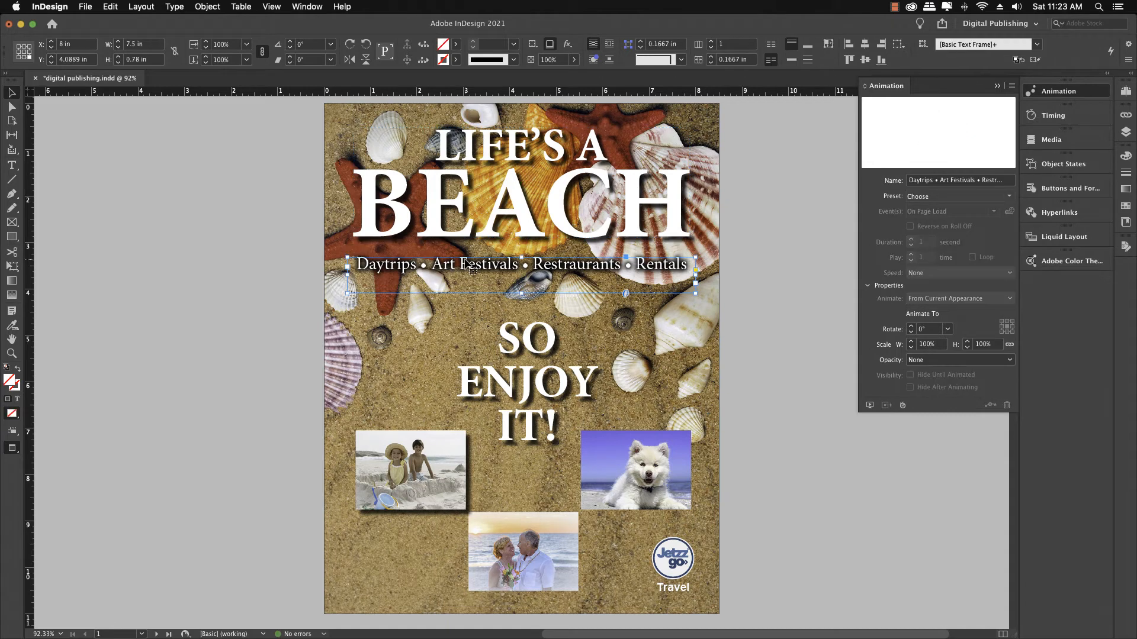
left_click(513, 349, "shift")
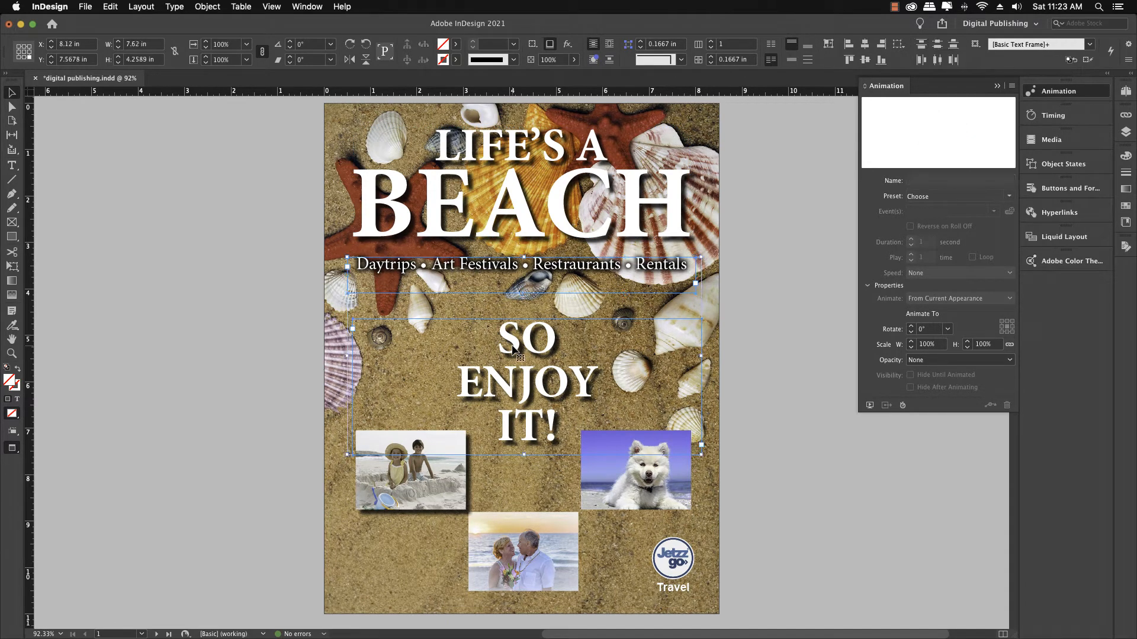
left_click(172, 8)
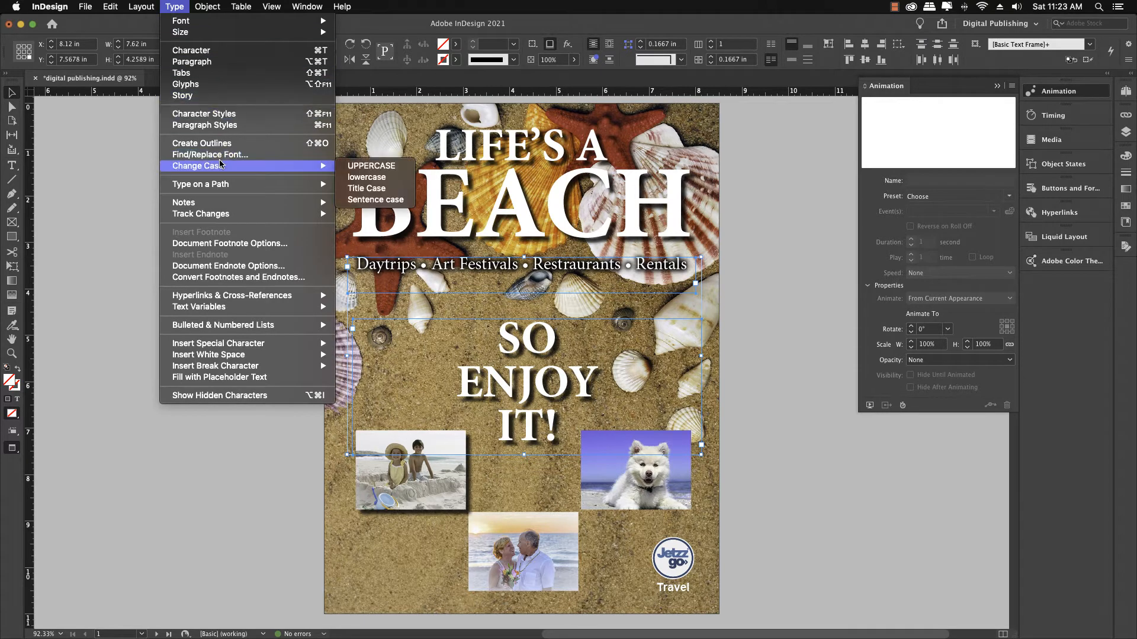
left_click(223, 144)
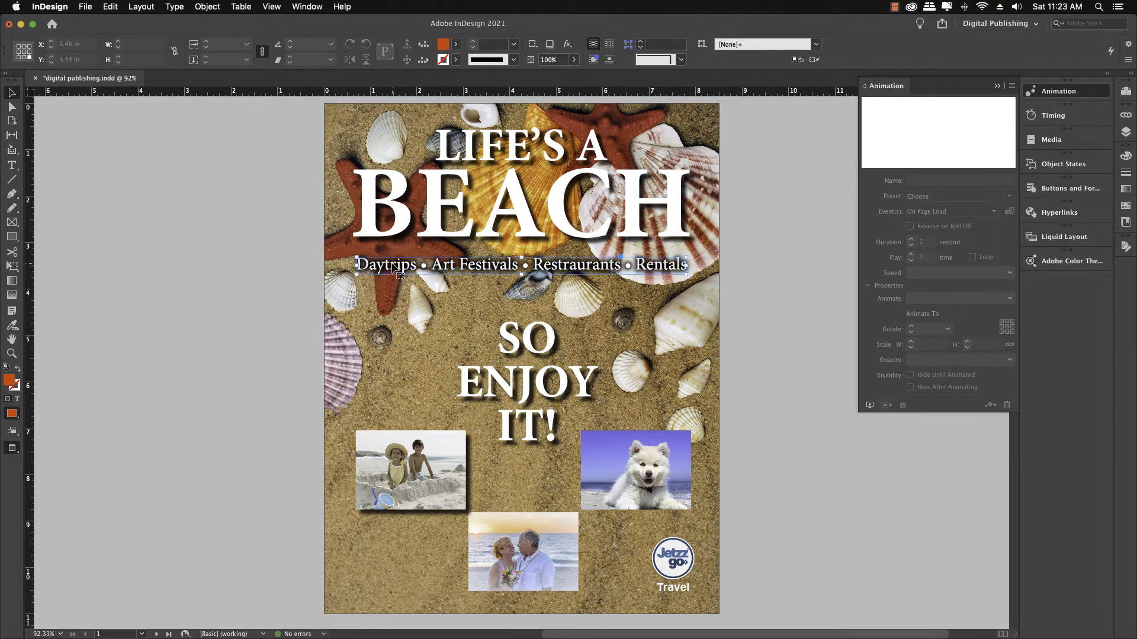
left_click(528, 338, "shift")
left_click(548, 350)
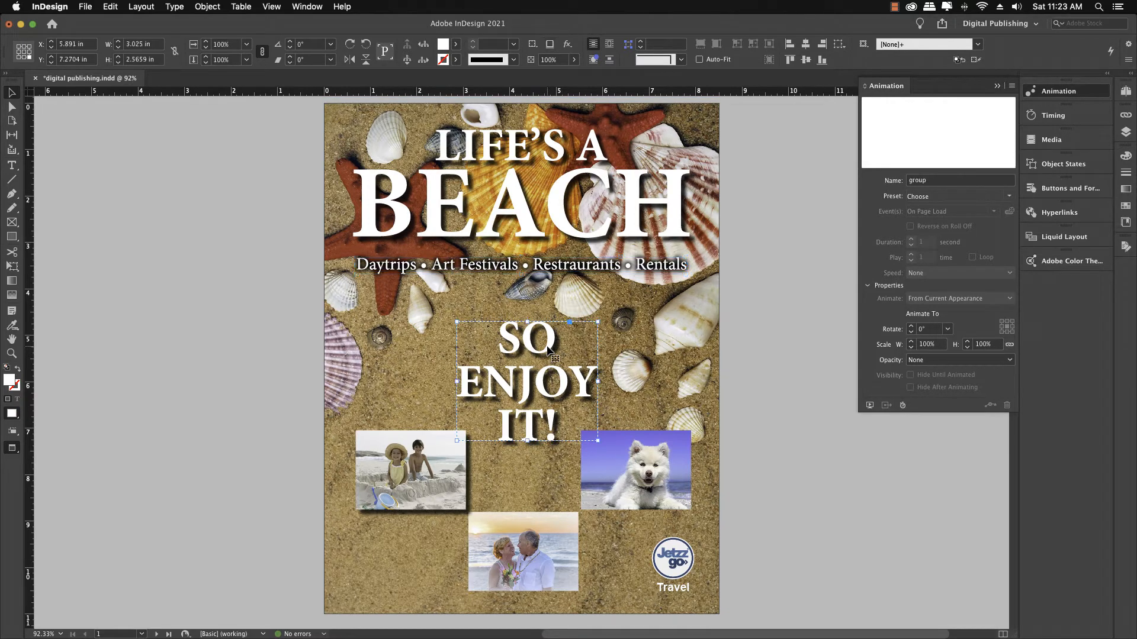
left_click(566, 266)
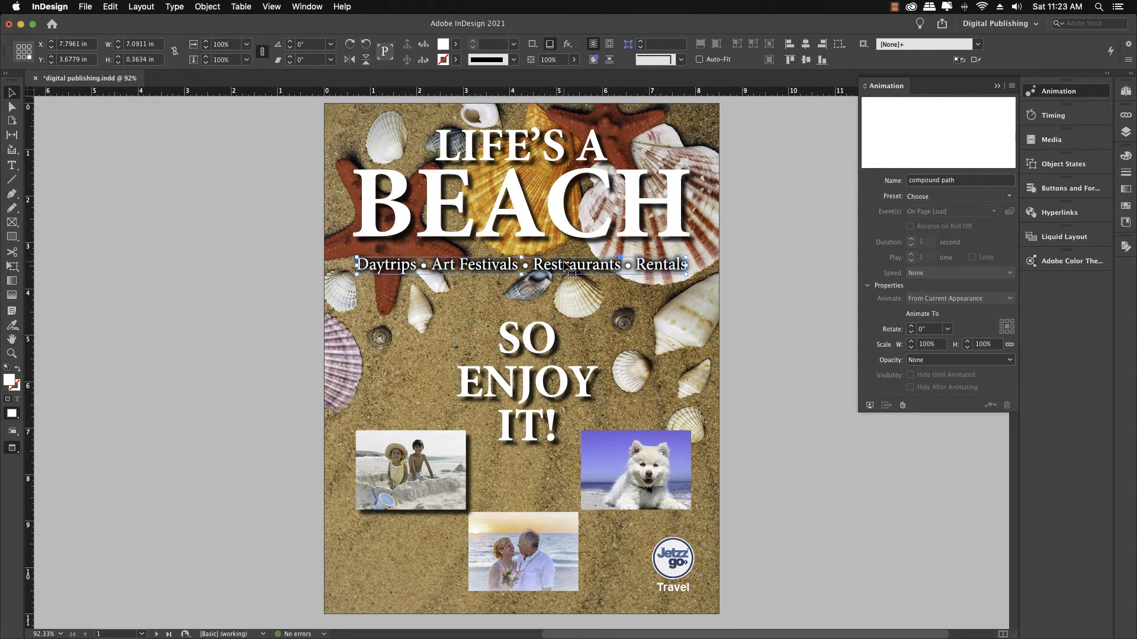
Step: Add a drop shadow with default settings to the dog photo and the couple photo
left_click(609, 433)
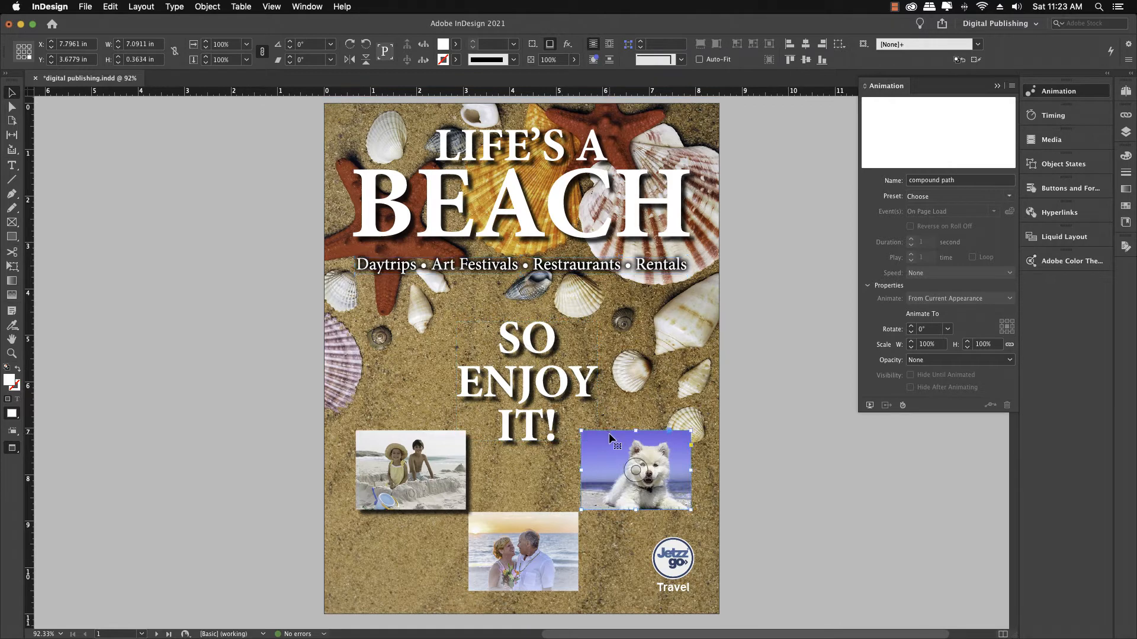
left_click(531, 535, "shift")
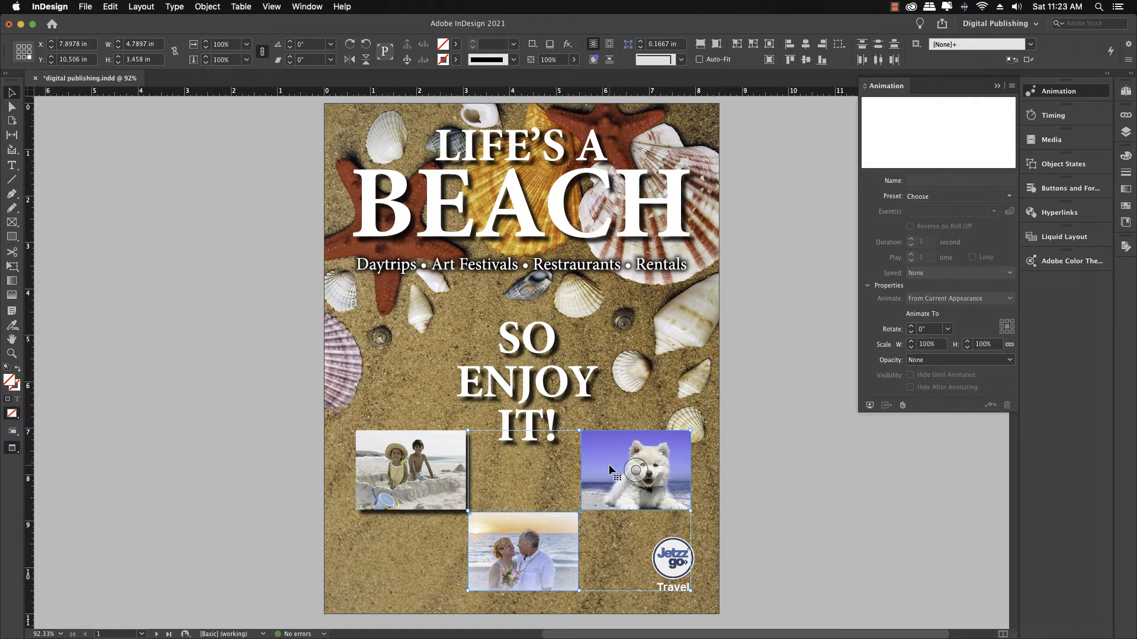
left_click(206, 7)
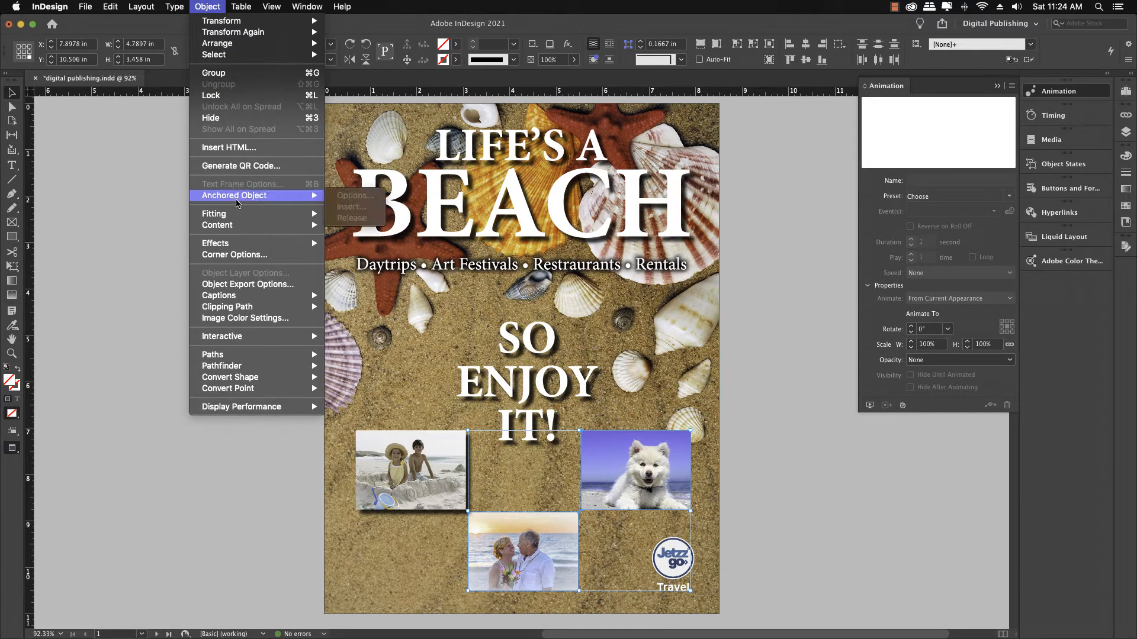
mouse_move(235, 247)
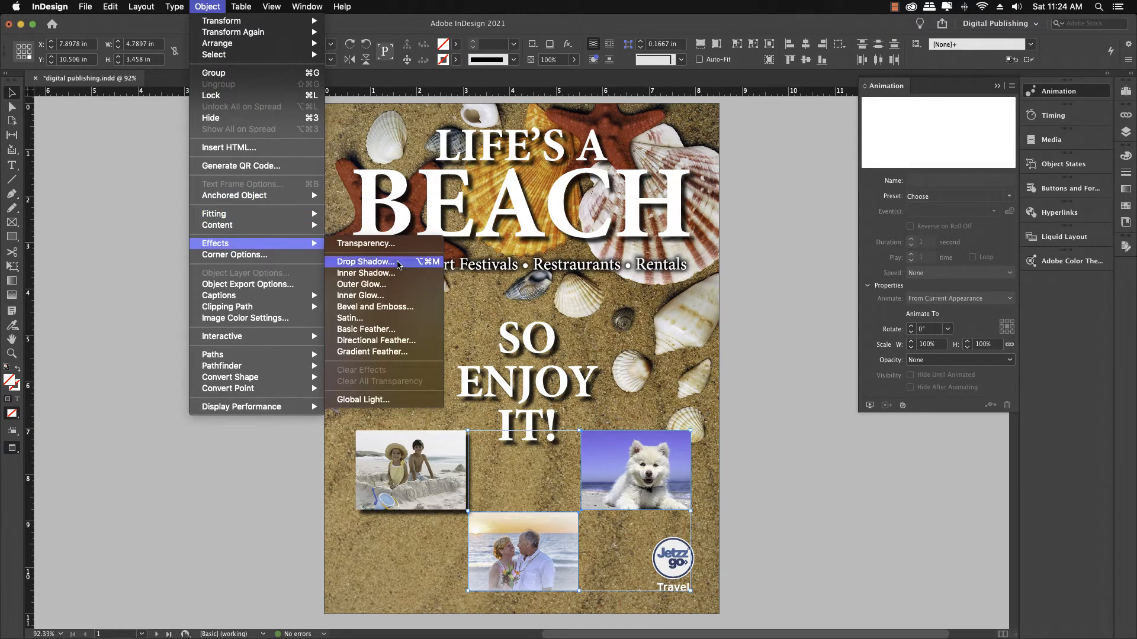
left_click(393, 262)
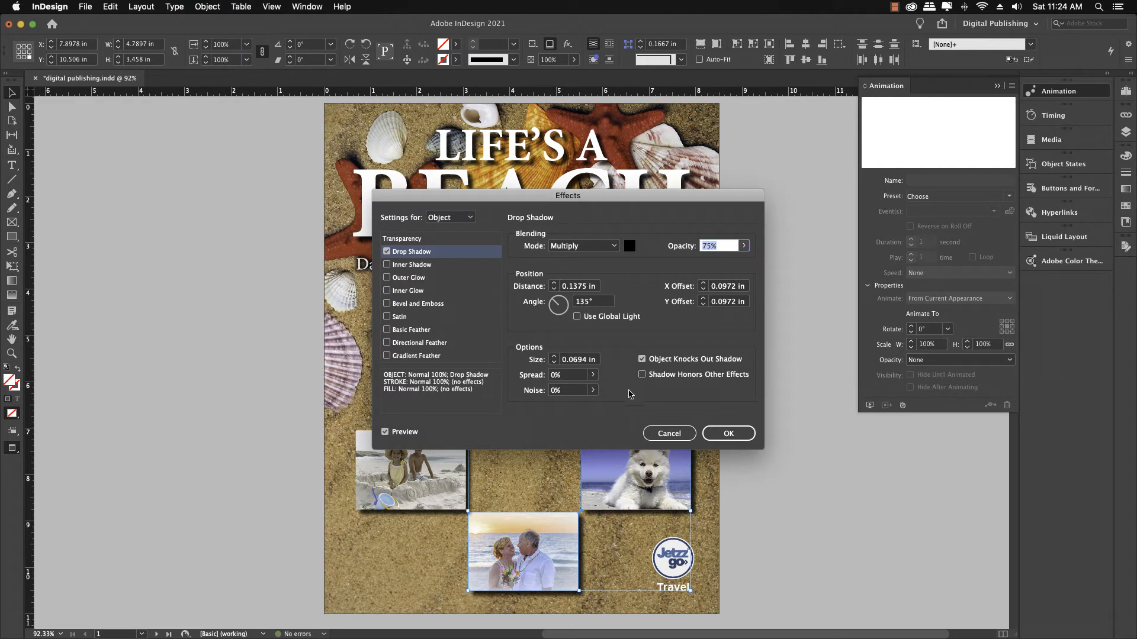
left_click(728, 434)
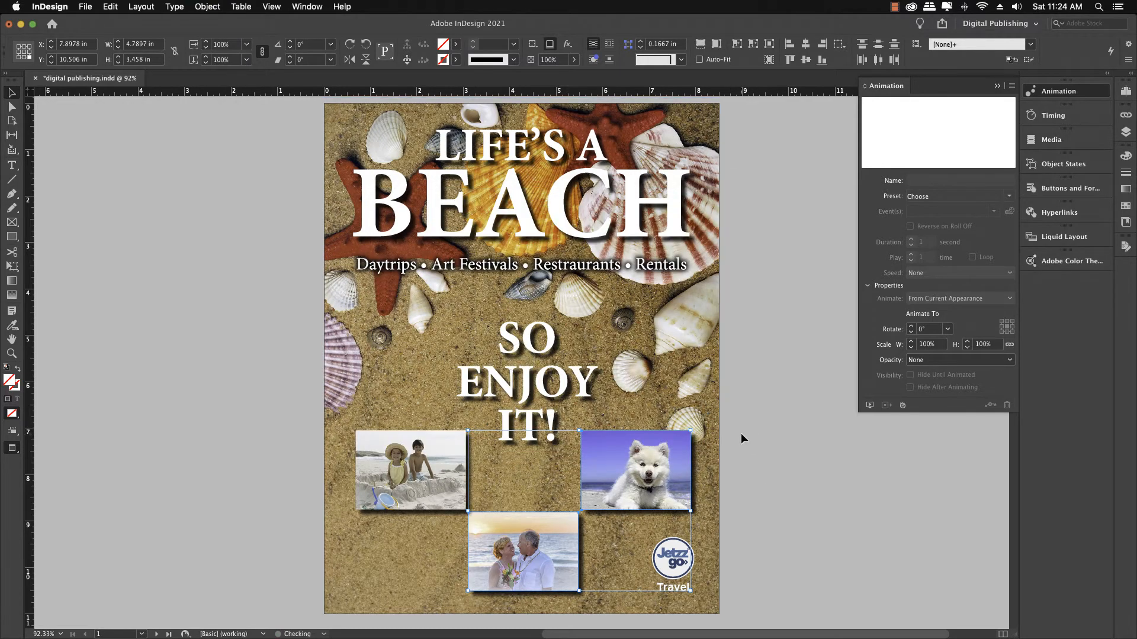
left_click(741, 437)
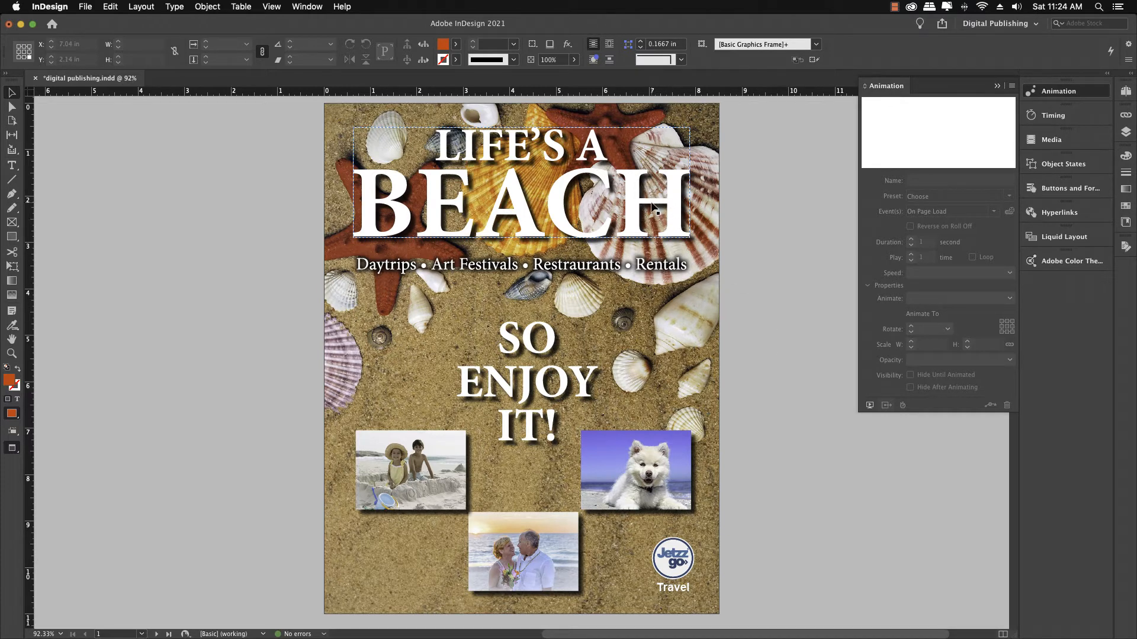
Step: Group the outlined Daytrips tagline together with the outlined SO ENJOY IT text
left_click(612, 269)
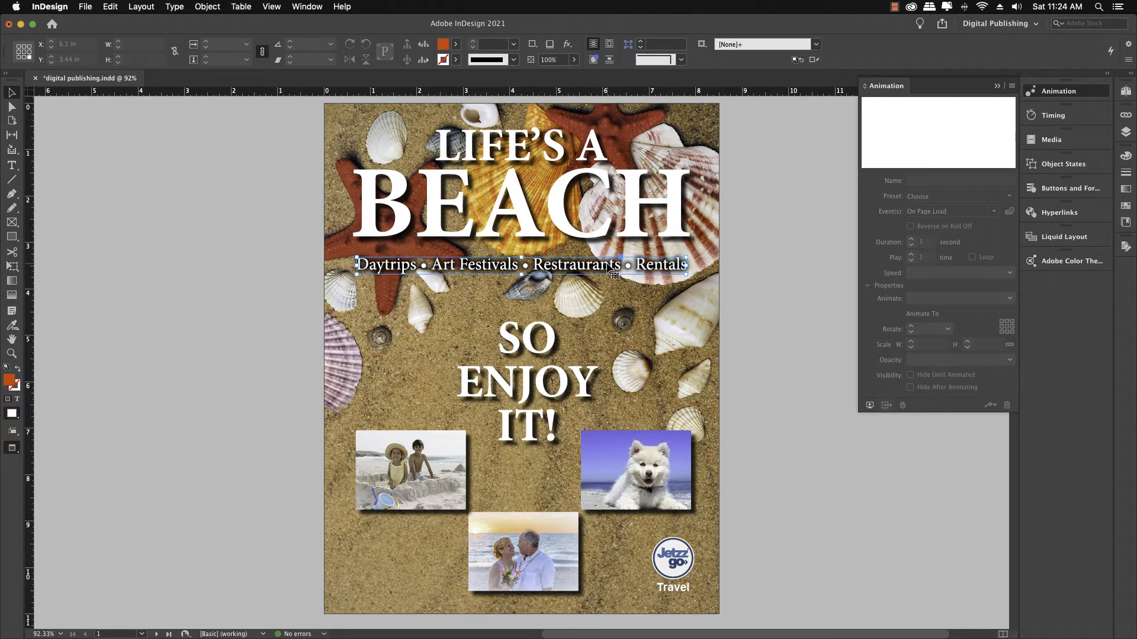
left_click(550, 345, "shift")
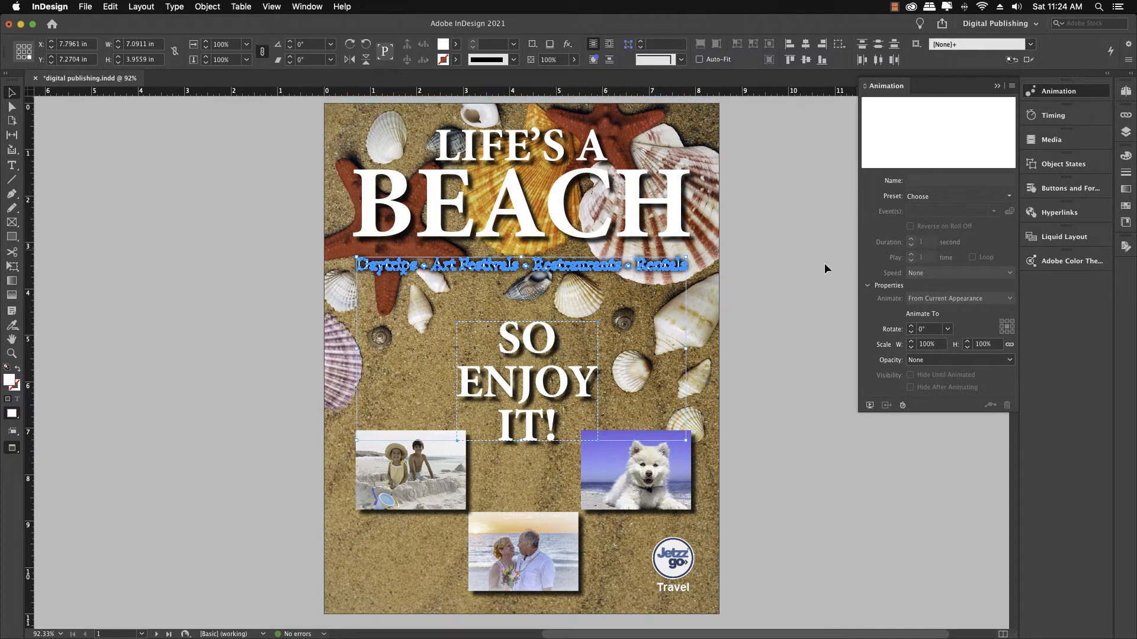
key("super+g")
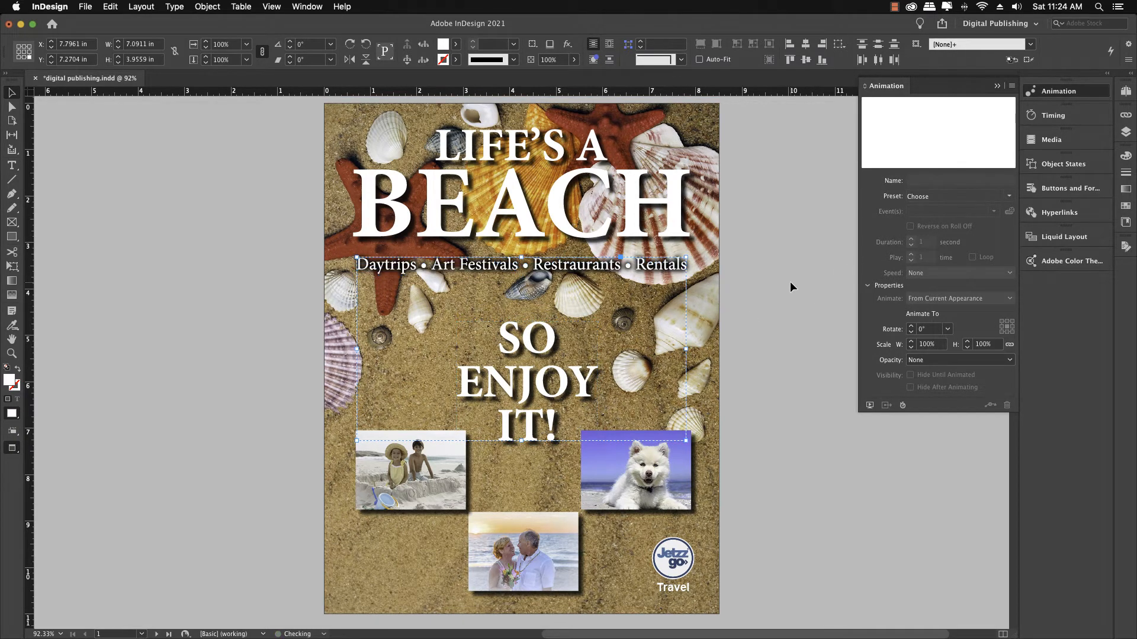
Step: Apply the Zoom In (2D) animation preset to the new group and preview the cover
left_click(947, 182)
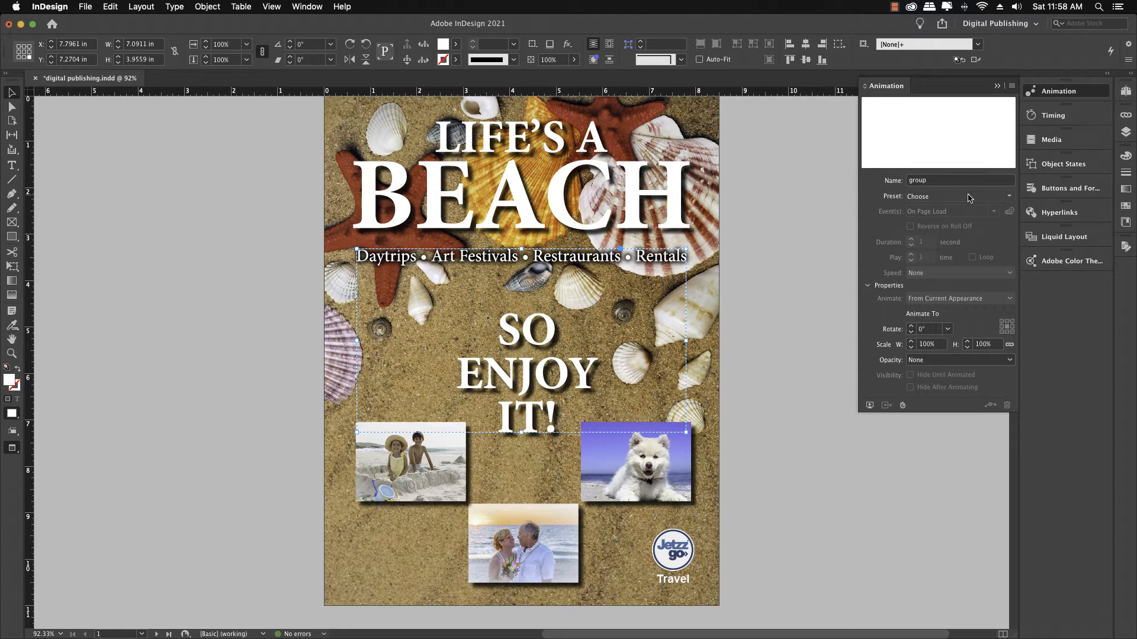
left_click(1008, 198)
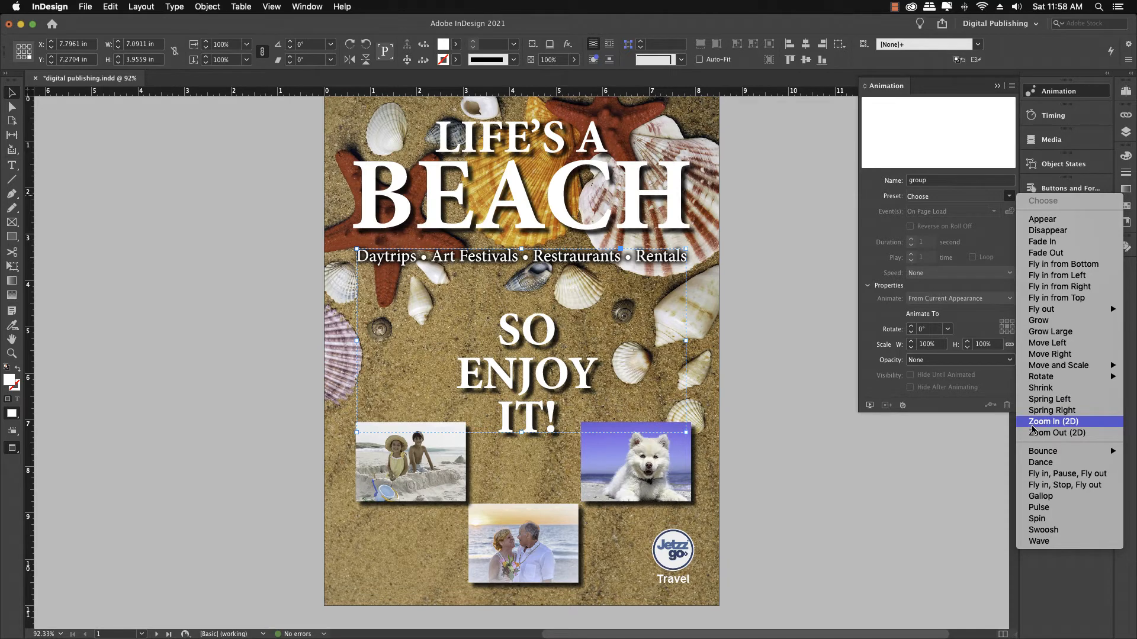
left_click(1032, 421)
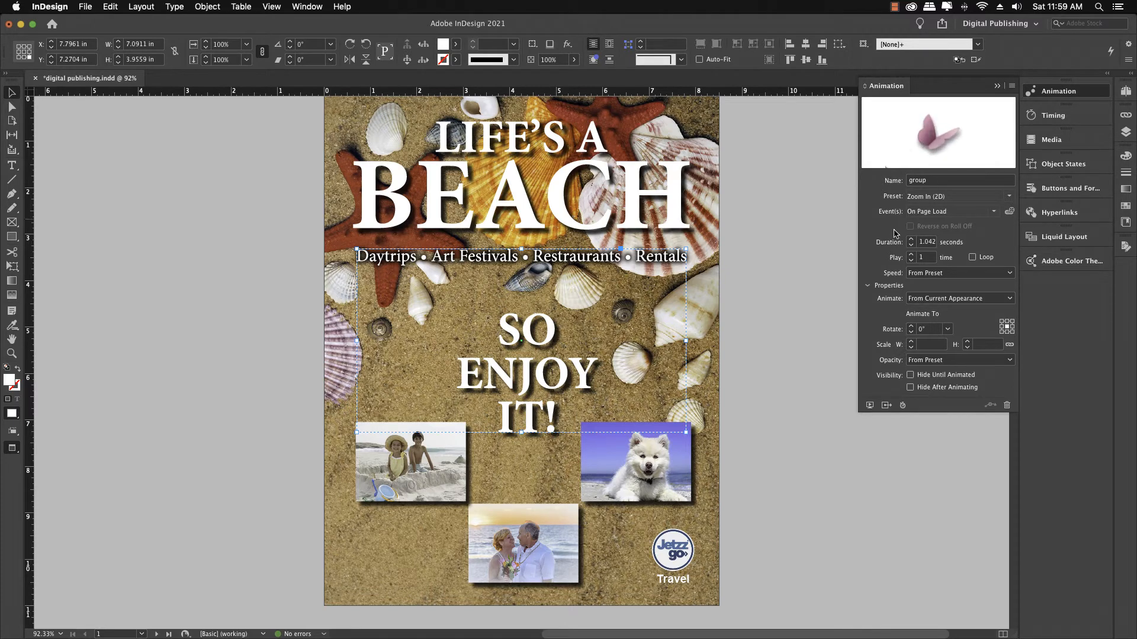
left_click(869, 405)
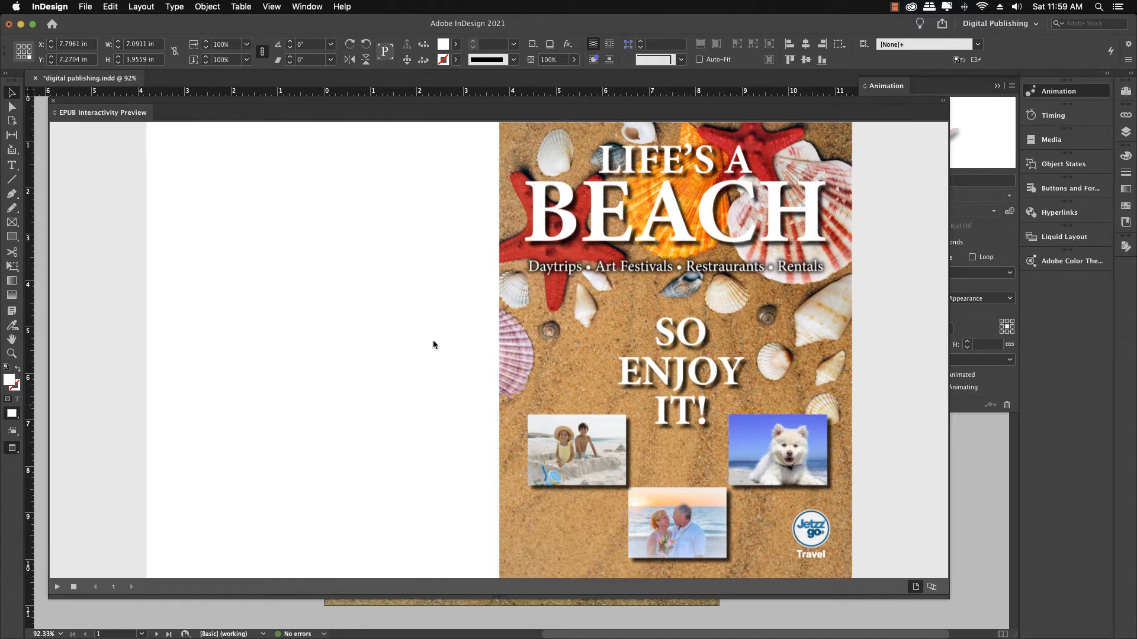
Step: Set the LIFE'S A BEACH headline group's fade-in animation duration to 1.5 seconds
left_click(51, 103)
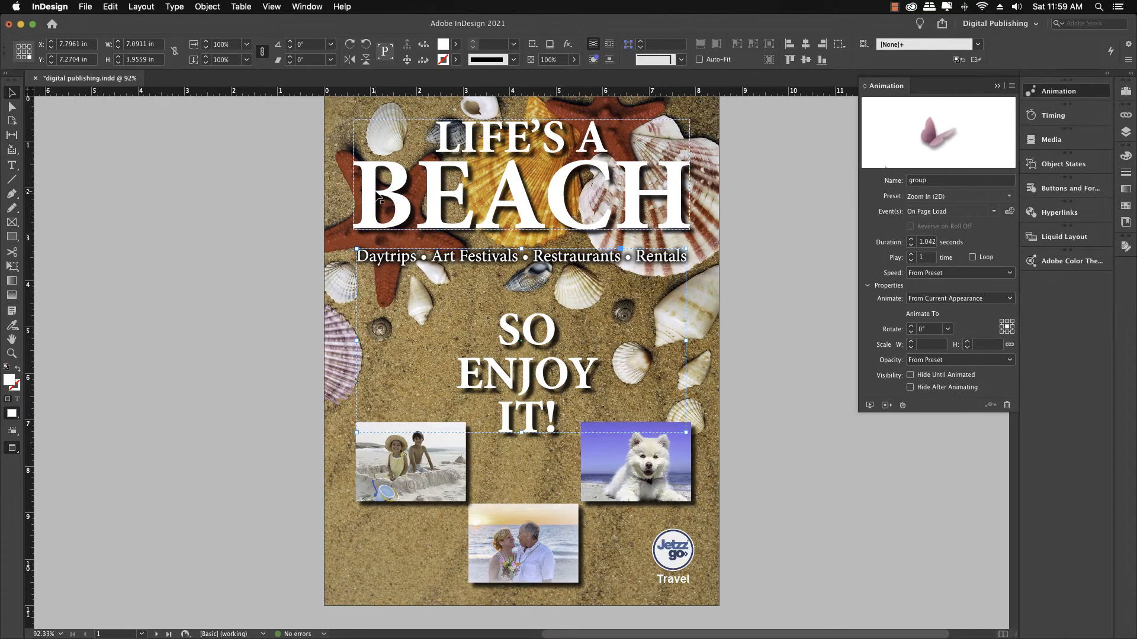
left_click(679, 219)
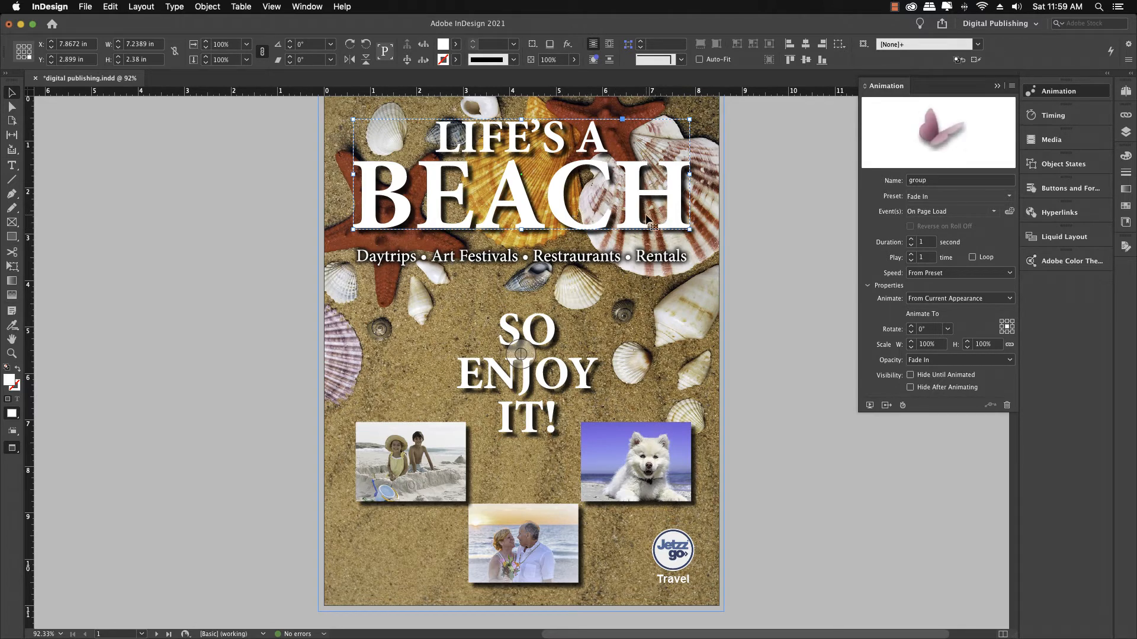
left_click(912, 240)
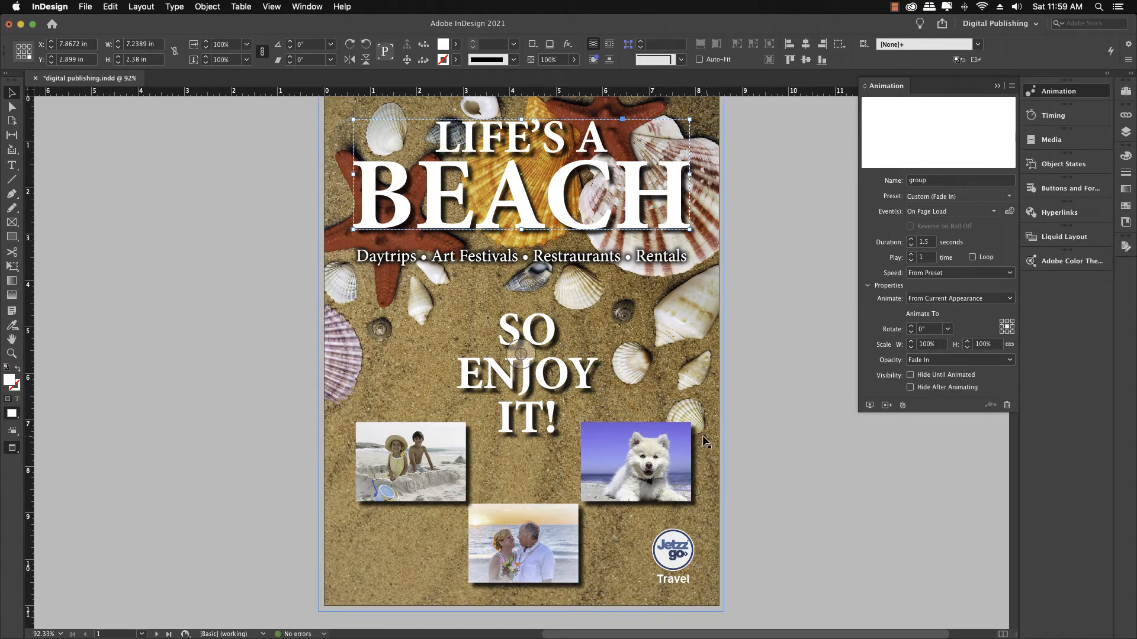
Step: Apply the Fly in from Left animation preset to the kids' sandcastle photo
left_click(452, 437)
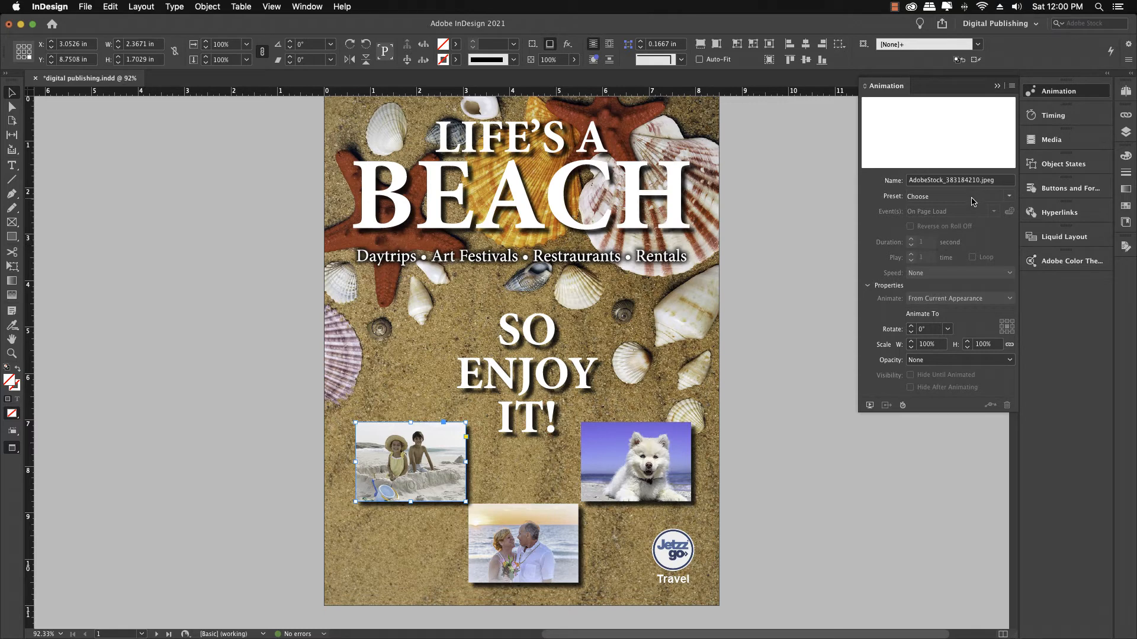
left_click(1009, 198)
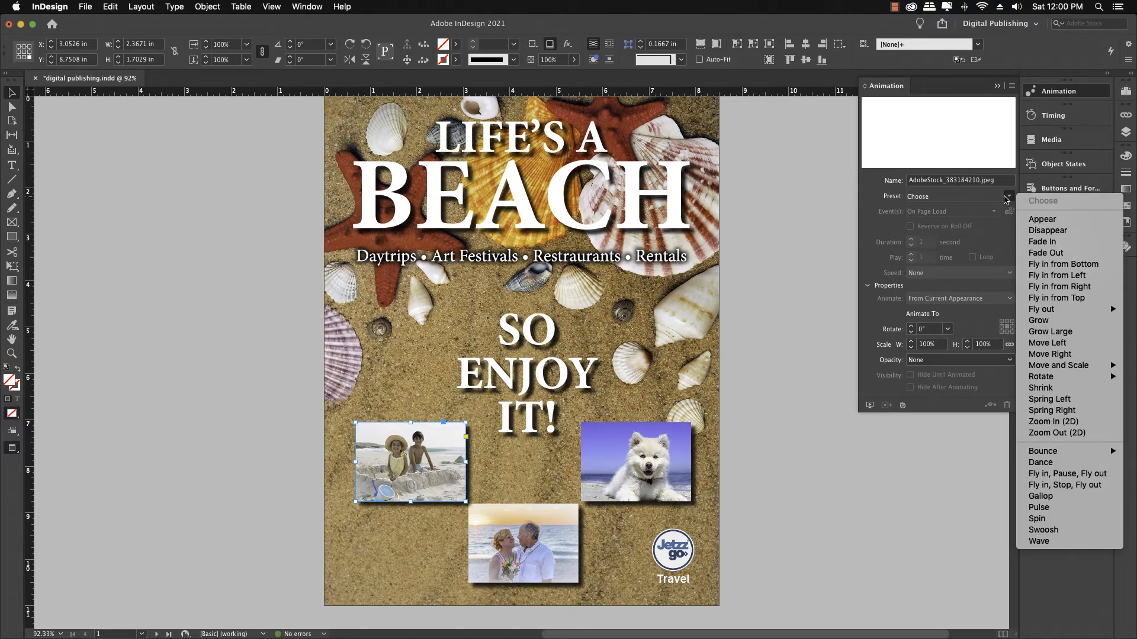
left_click(1033, 277)
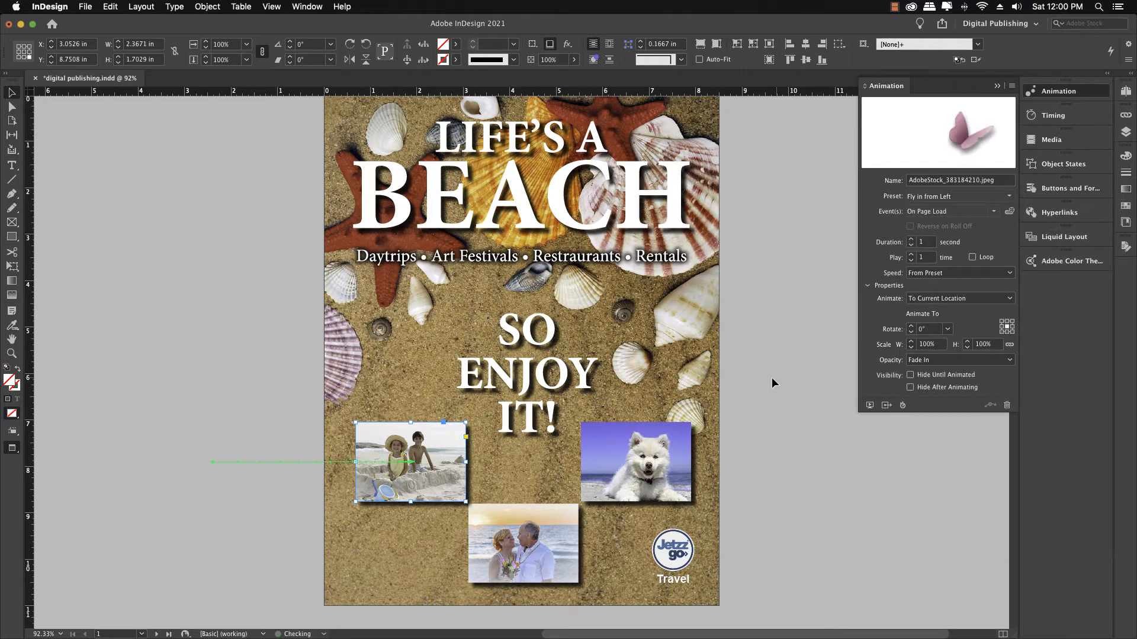
Step: Apply the Fly in from Bottom animation preset to the couple photo
left_click(507, 569)
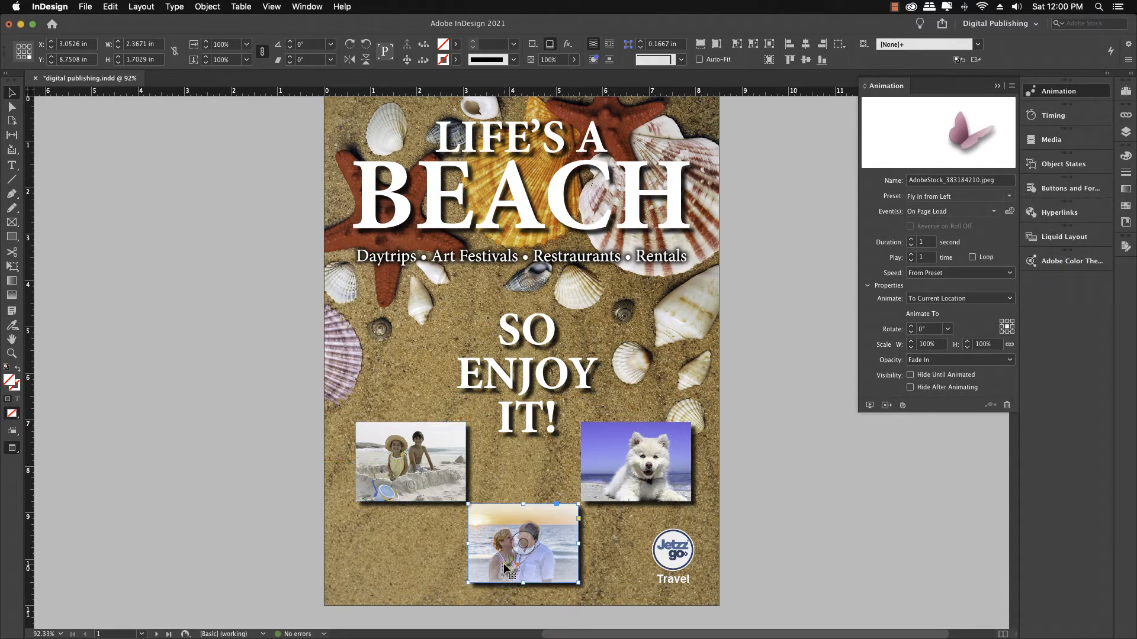
left_click(1009, 197)
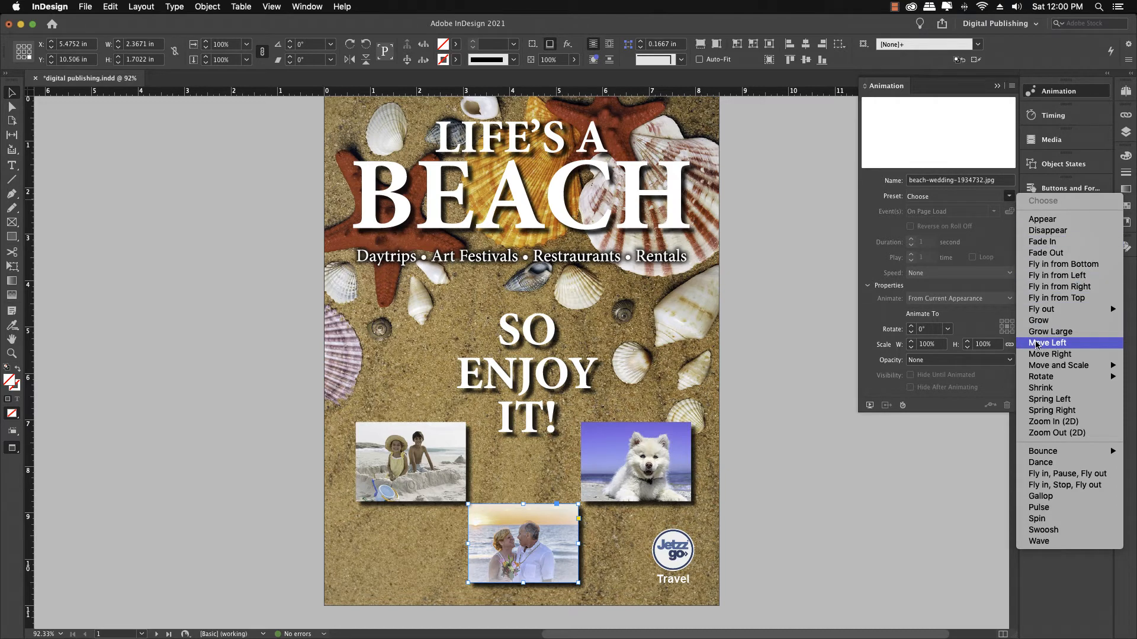
left_click(1046, 263)
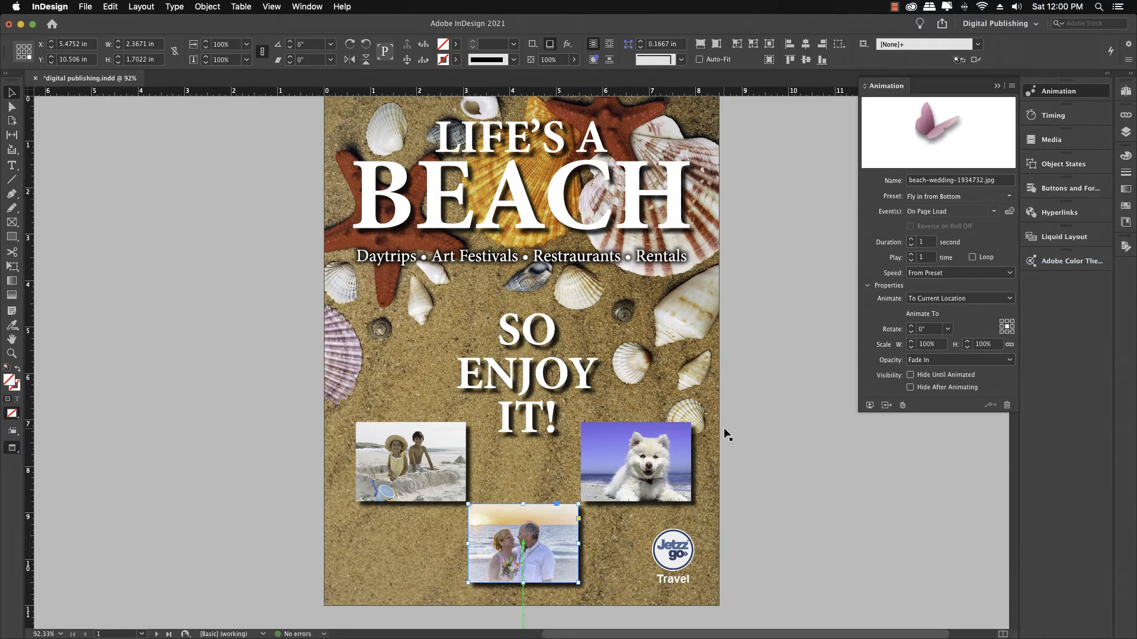
Step: Apply the Fly in from Right animation preset to the dog photo
left_click(669, 434)
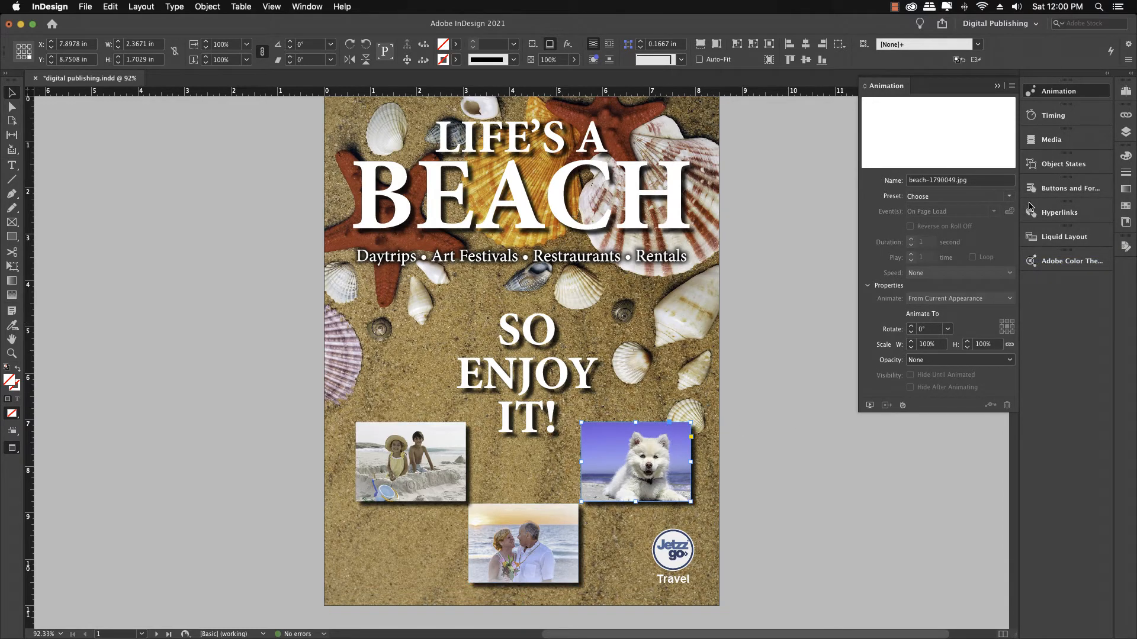
left_click(1010, 199)
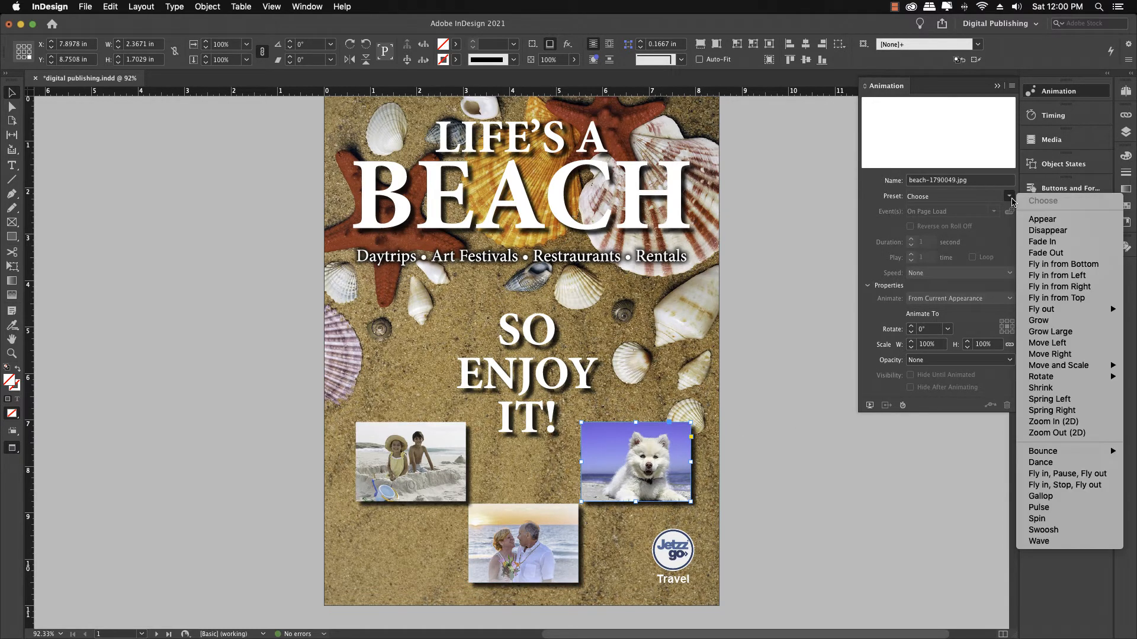
left_click(1088, 288)
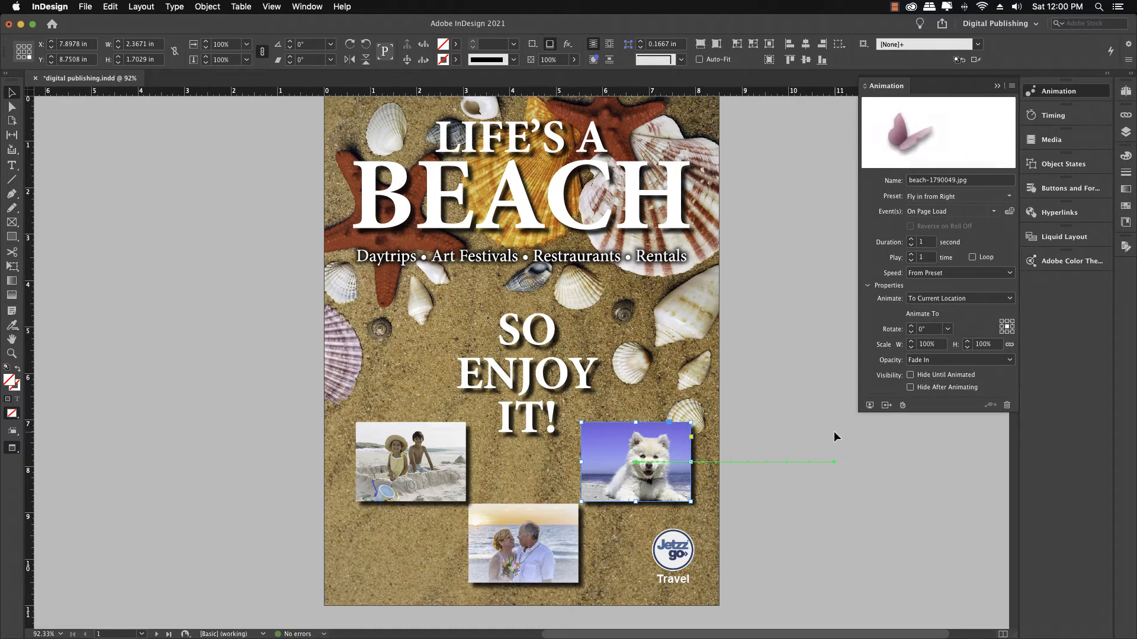
Step: Preview the cover page animations, then close the preview and deselect everything
left_click(869, 406)
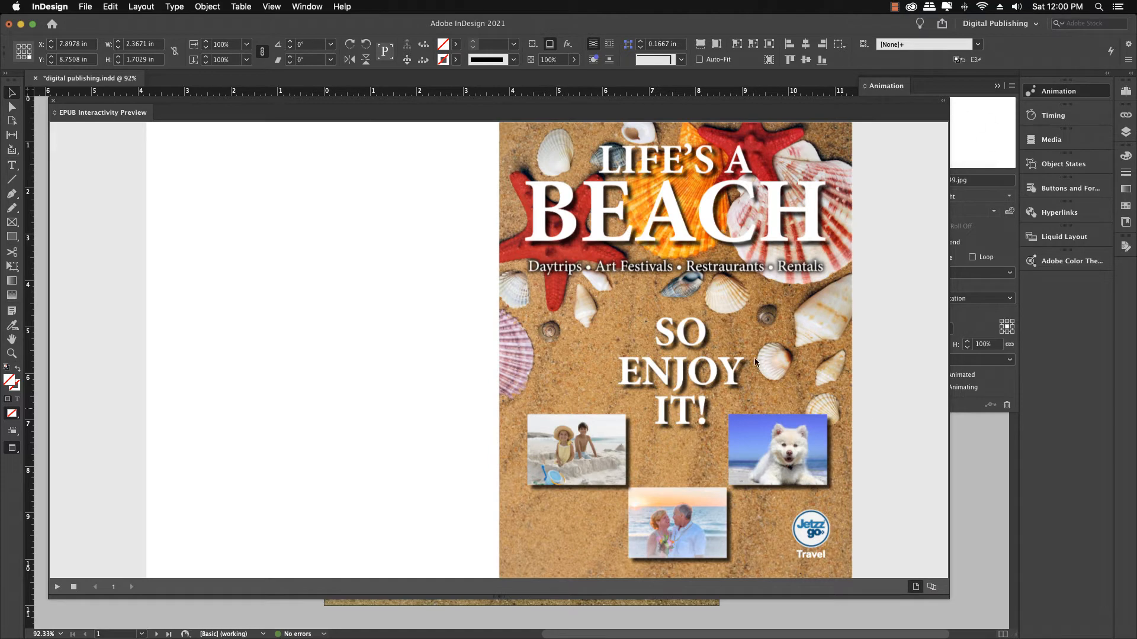
left_click(54, 102)
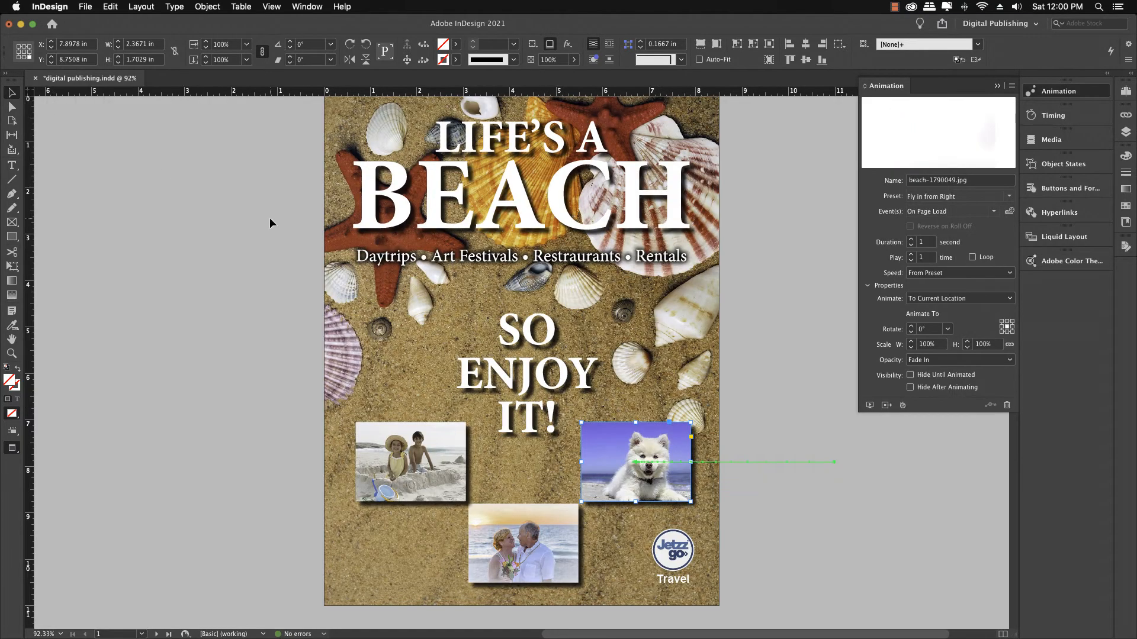
left_click(301, 253)
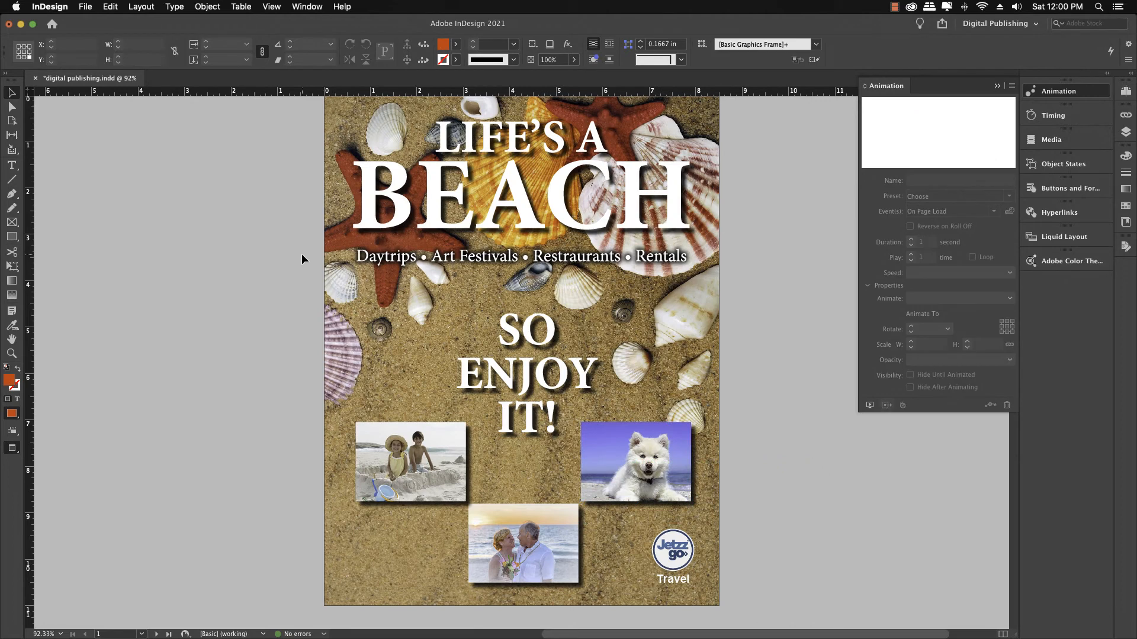
Step: Save the document and preview the animations on the pages 2–3 spread
key("super+s")
scroll(301, 253, "down", 5)
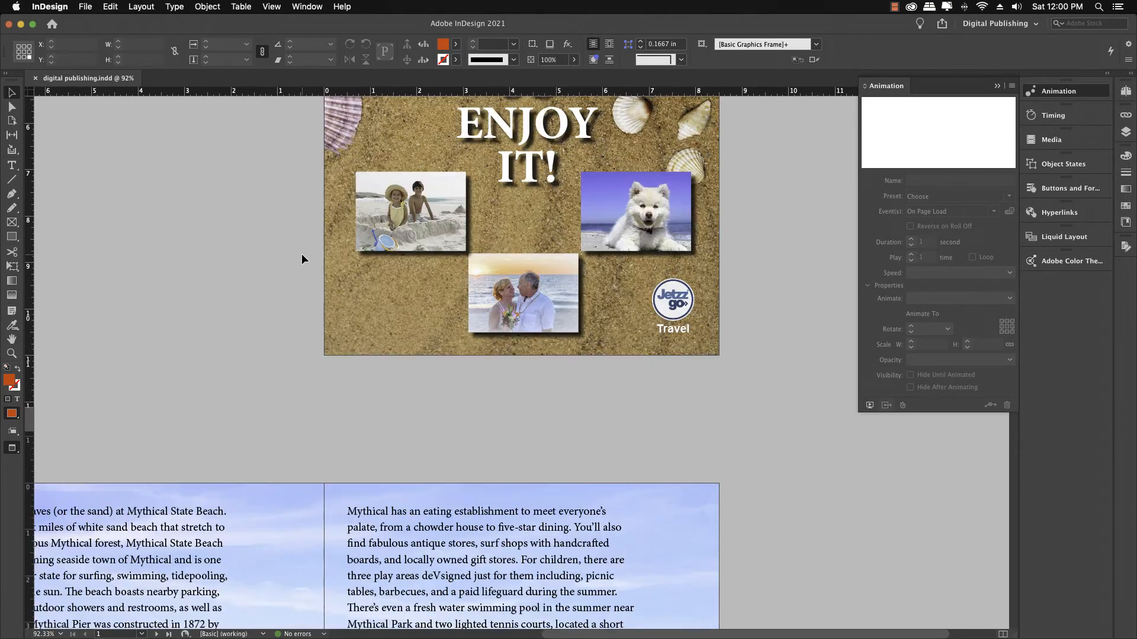
scroll(301, 253, "down", 7)
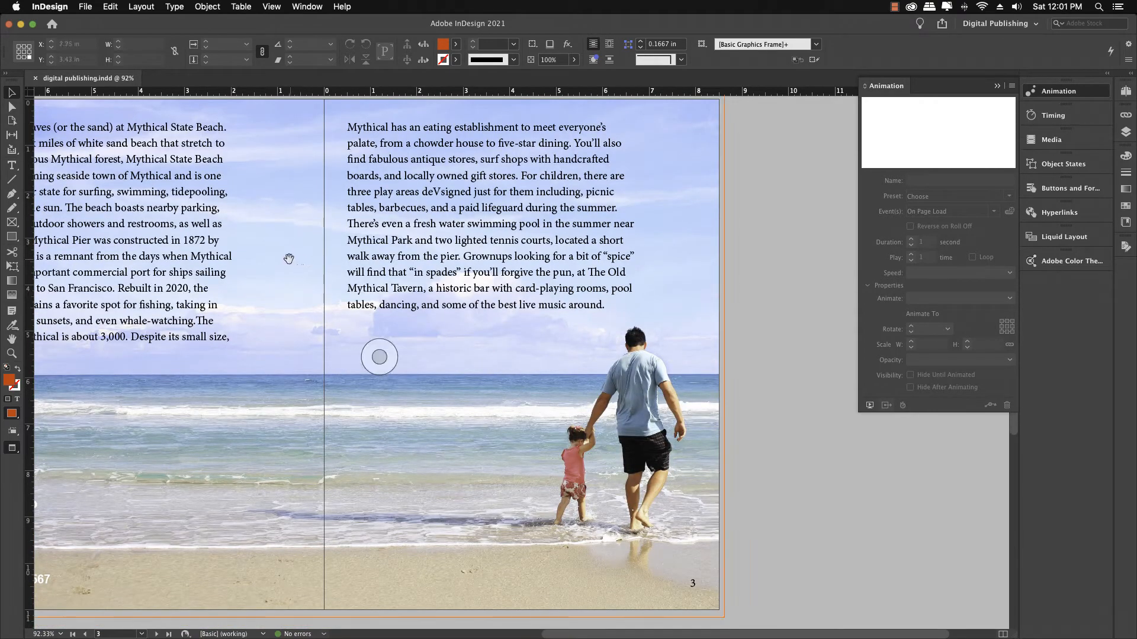
left_click_drag(285, 259, 408, 310)
left_click(408, 314)
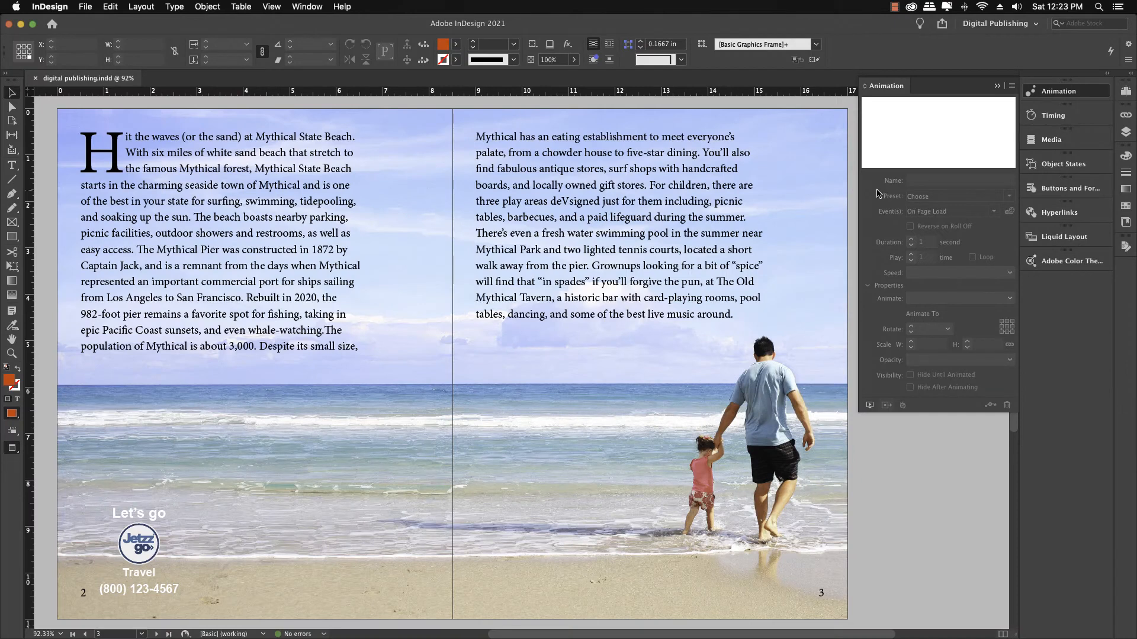
left_click(870, 406)
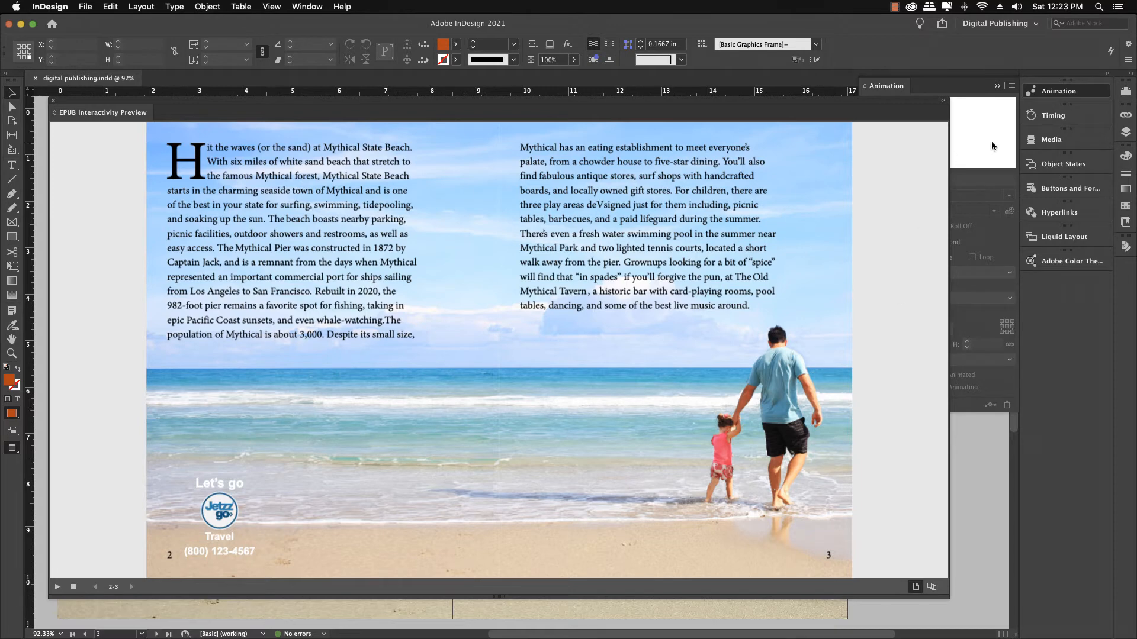
Step: Move the Hit the waves text above the Mythical has an eating text in the spread's animation timing order
left_click(1037, 119)
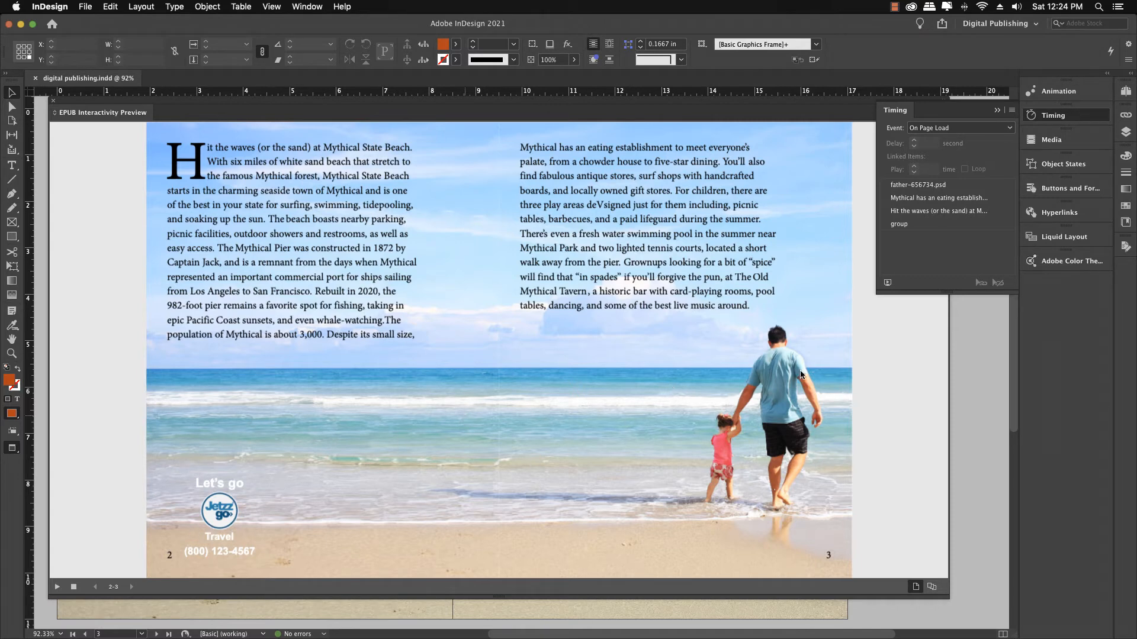
left_click(904, 212)
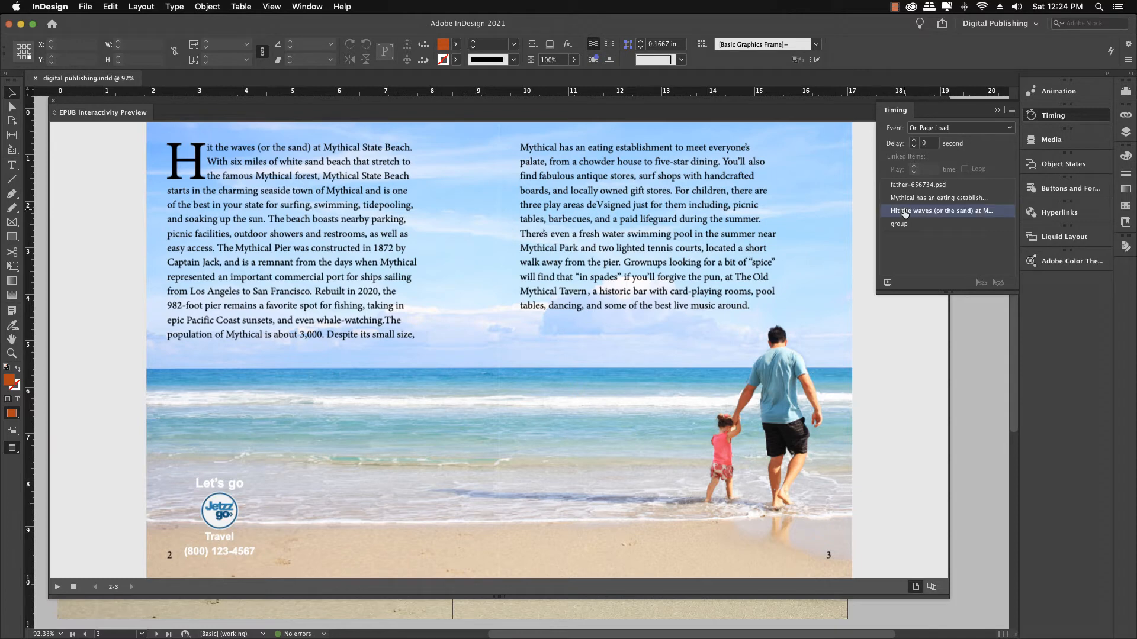
left_click_drag(899, 214, 903, 191)
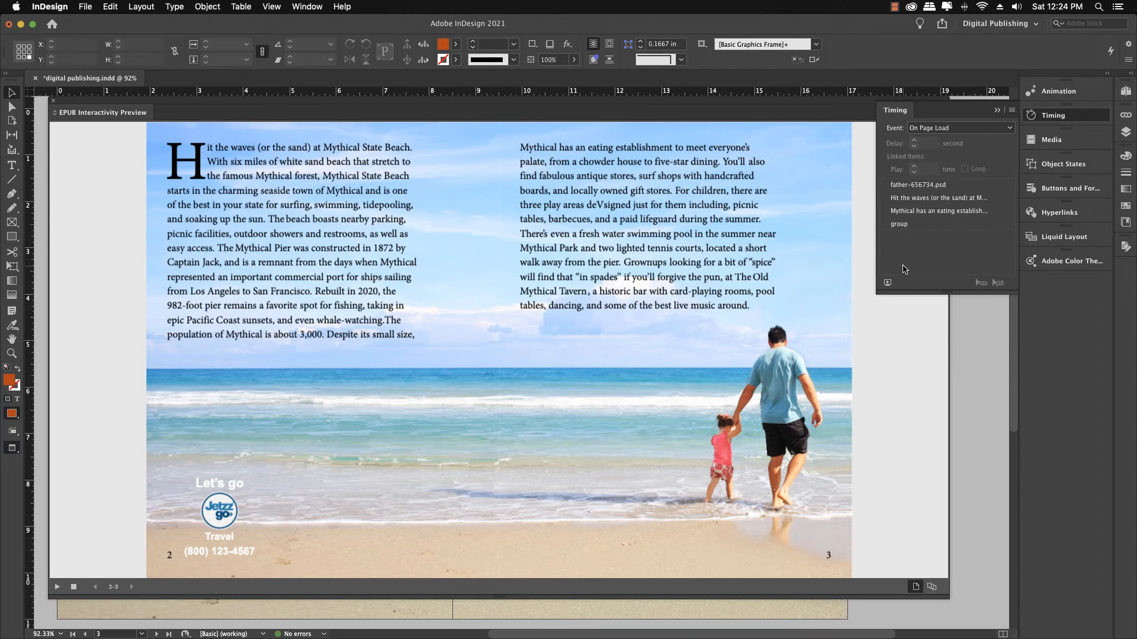
Step: Preview the reordered spread animations and save the document
left_click(887, 284)
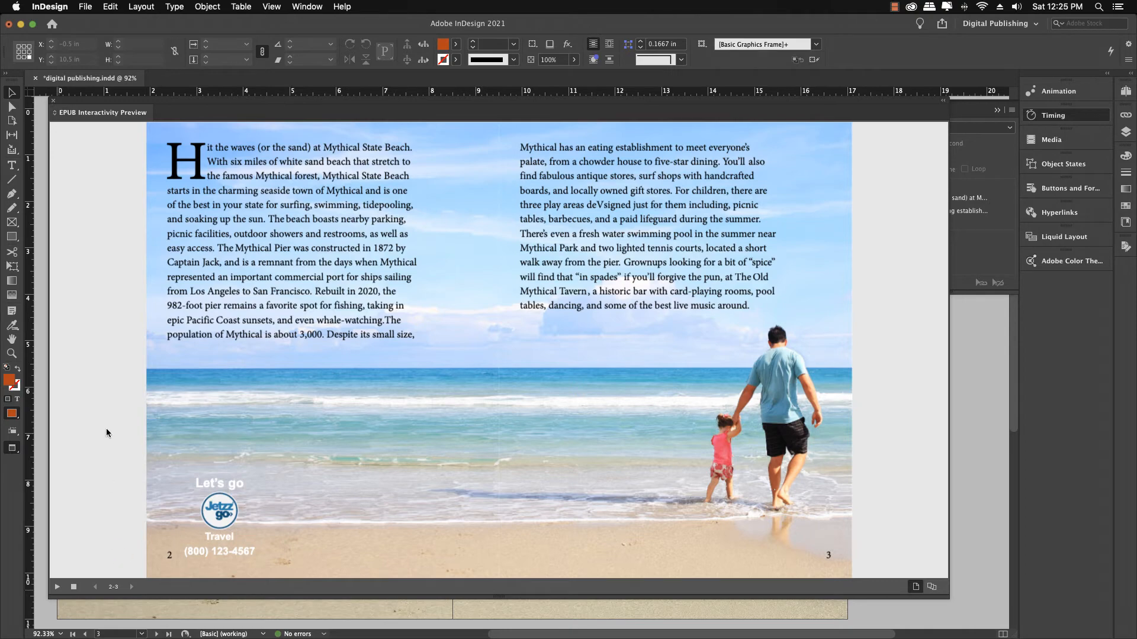
left_click(53, 104)
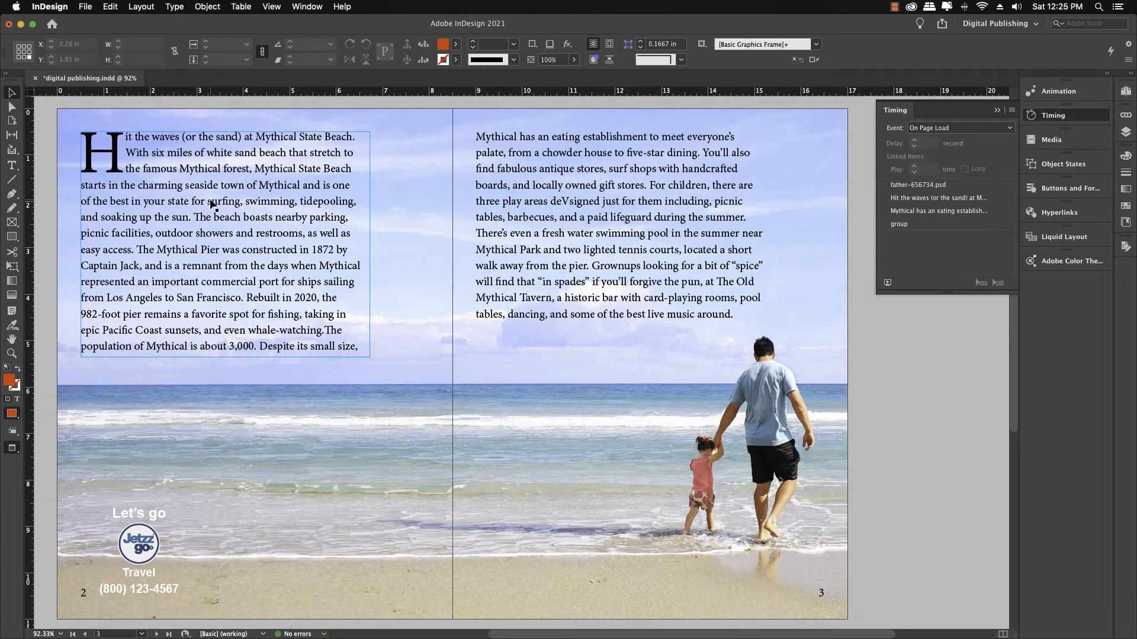
key("super+s")
Step: Preview the animations on the page 4 photo collage
scroll(295, 253, "down", 5)
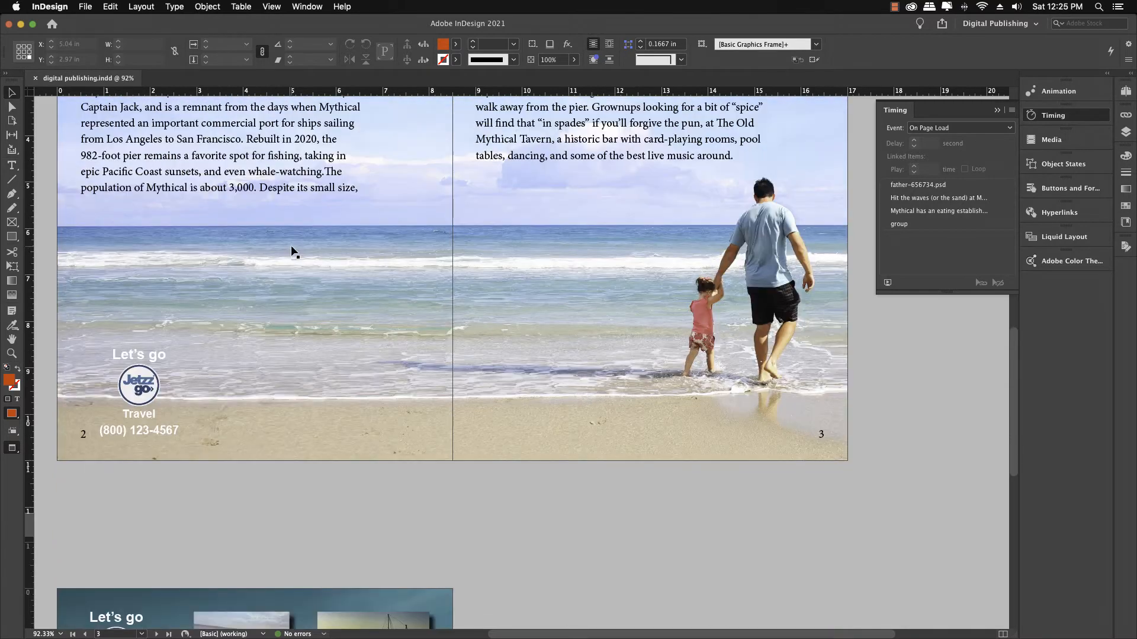
scroll(294, 253, "down", 10)
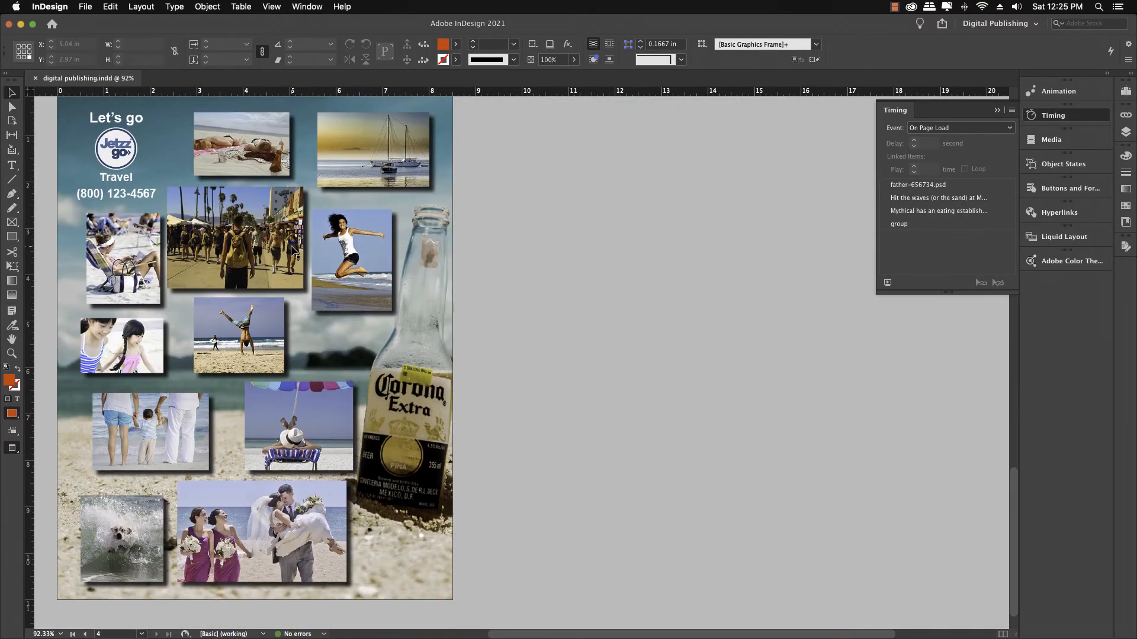
key("super+0")
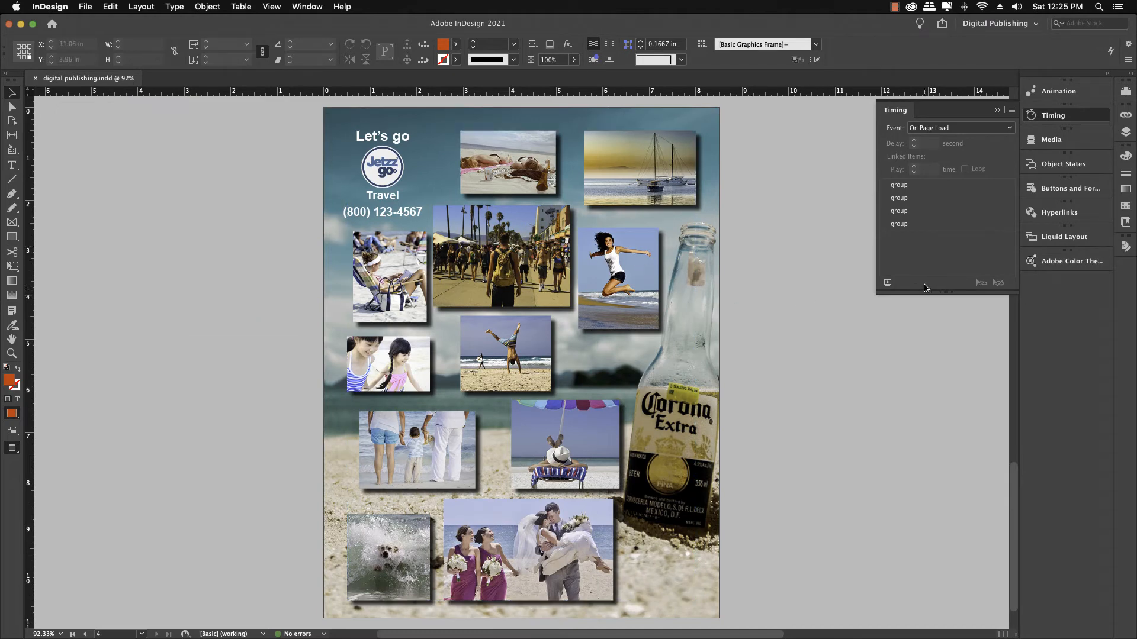
left_click(887, 284)
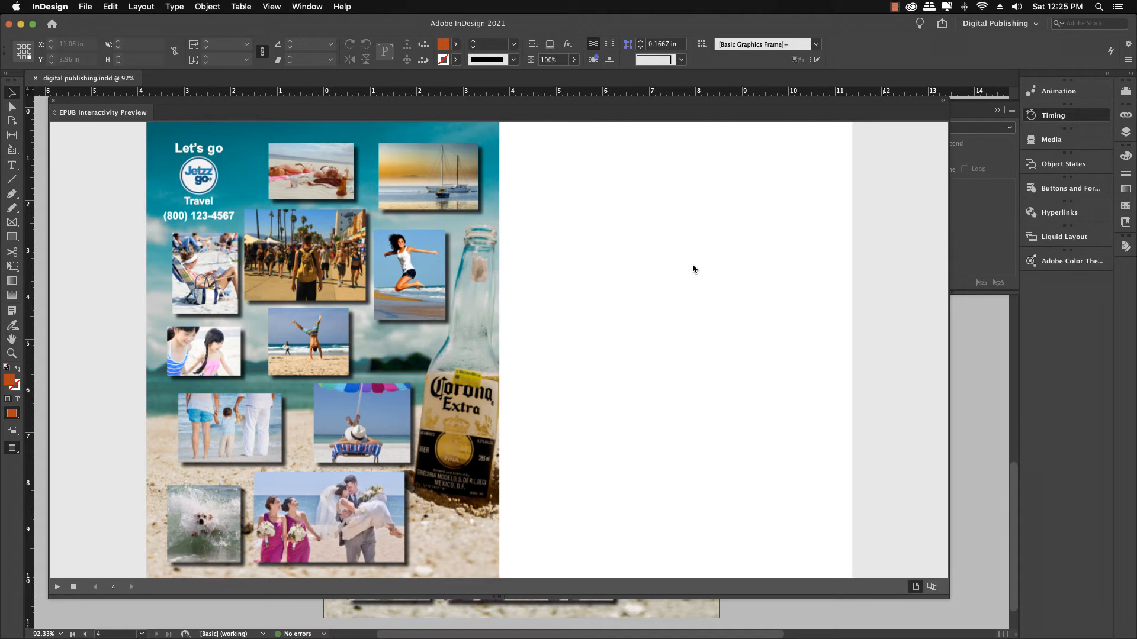
left_click(54, 106)
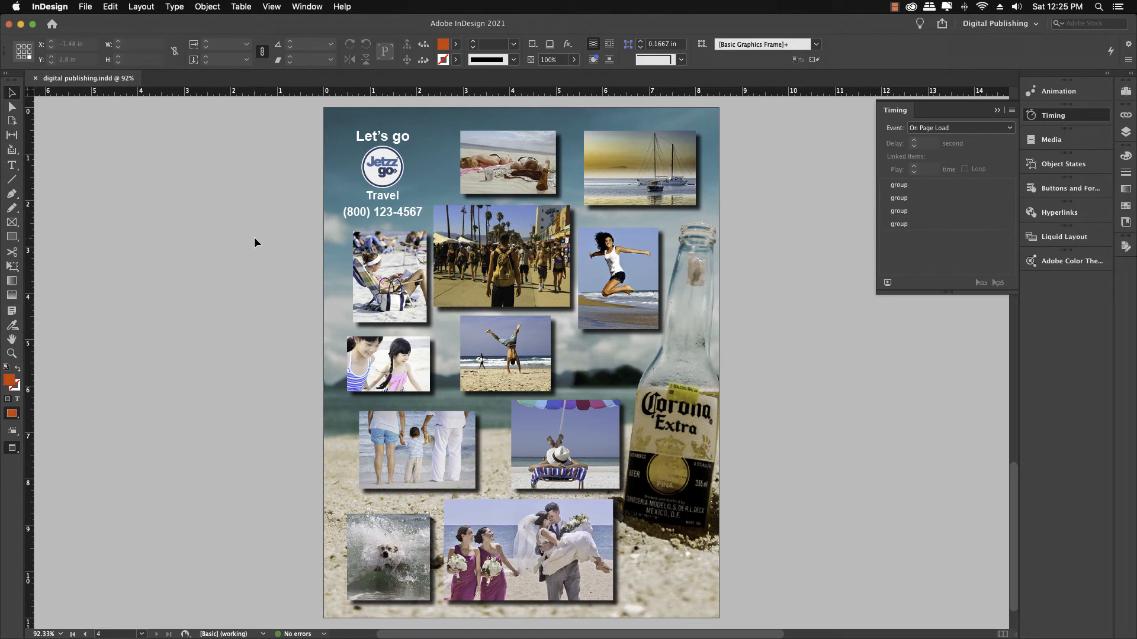
scroll(254, 237, "up", 3)
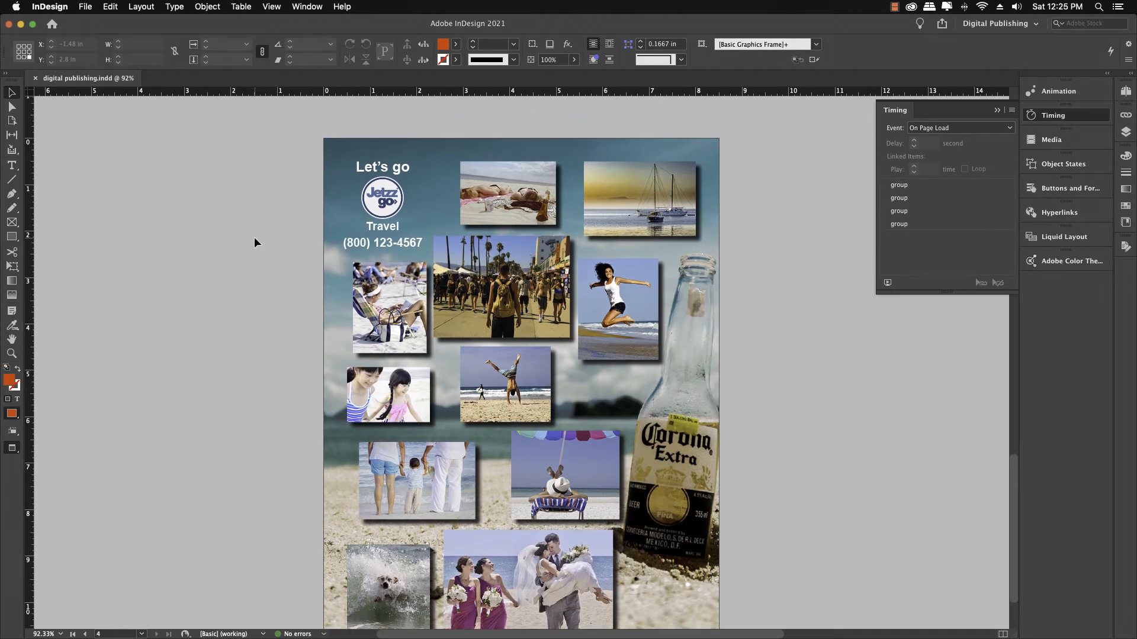
scroll(254, 237, "up", 8)
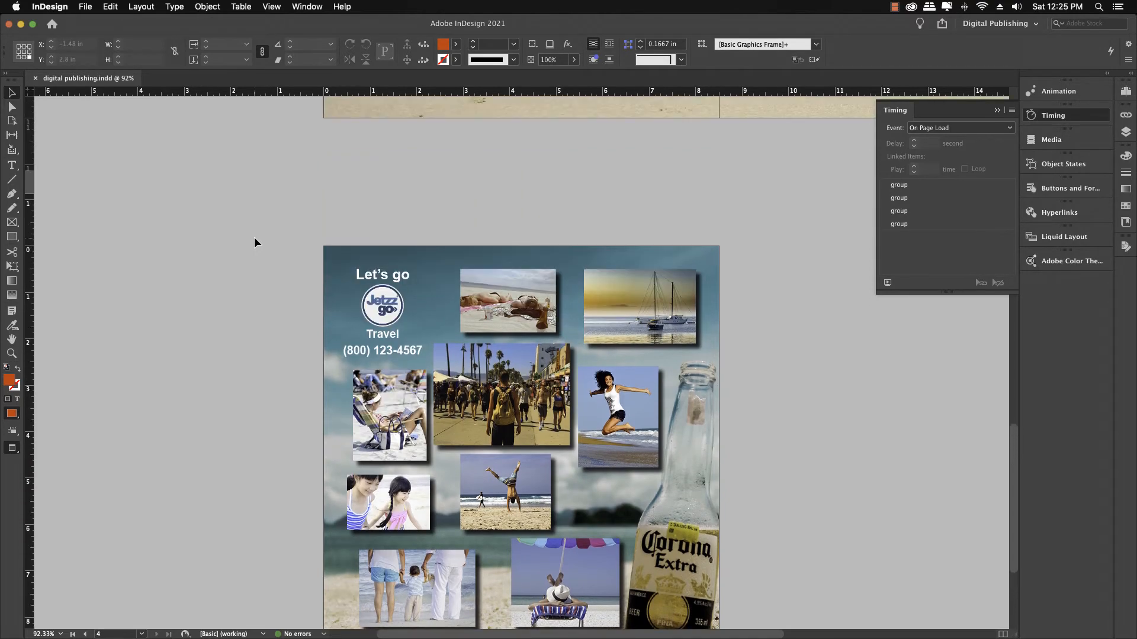
scroll(254, 237, "up", 20)
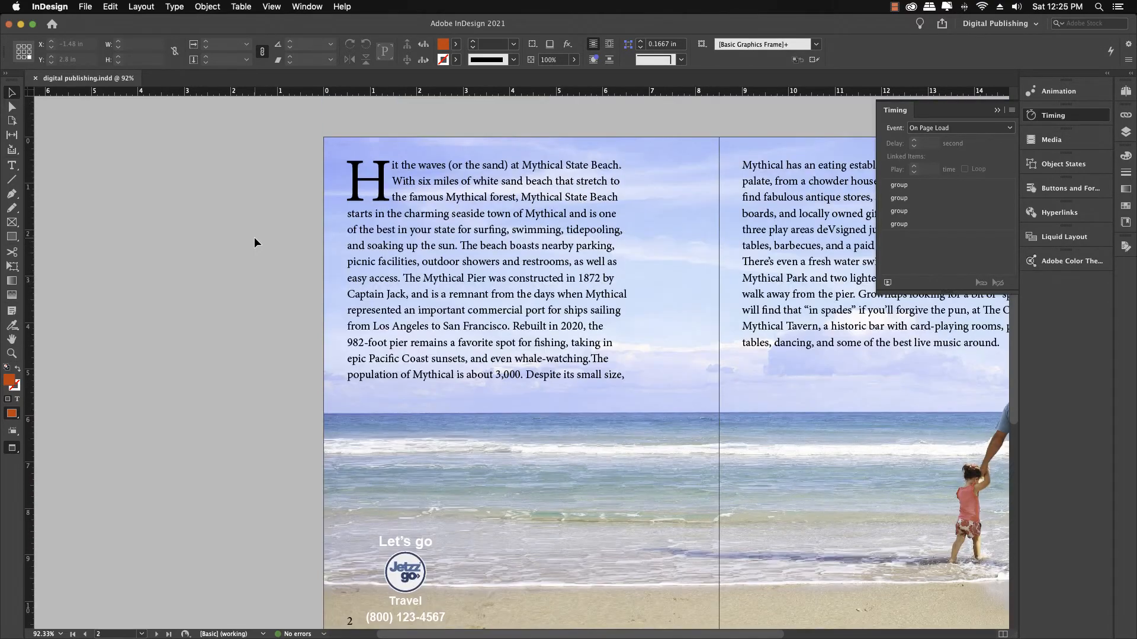
key("alt+super+0")
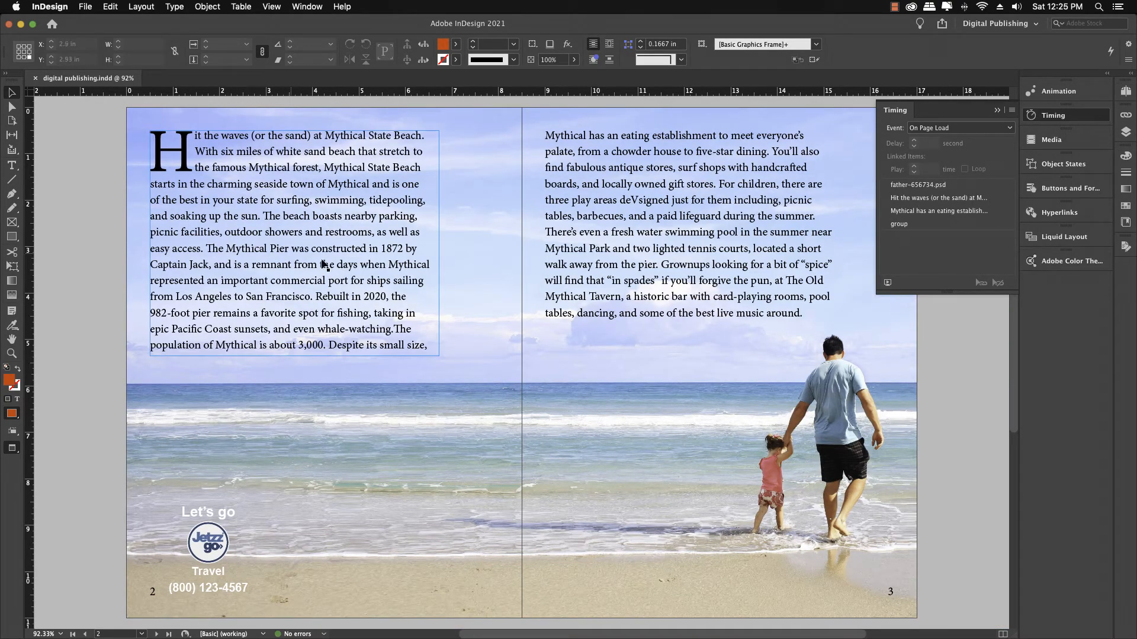
left_click(452, 279)
scroll(463, 276, "up", 10)
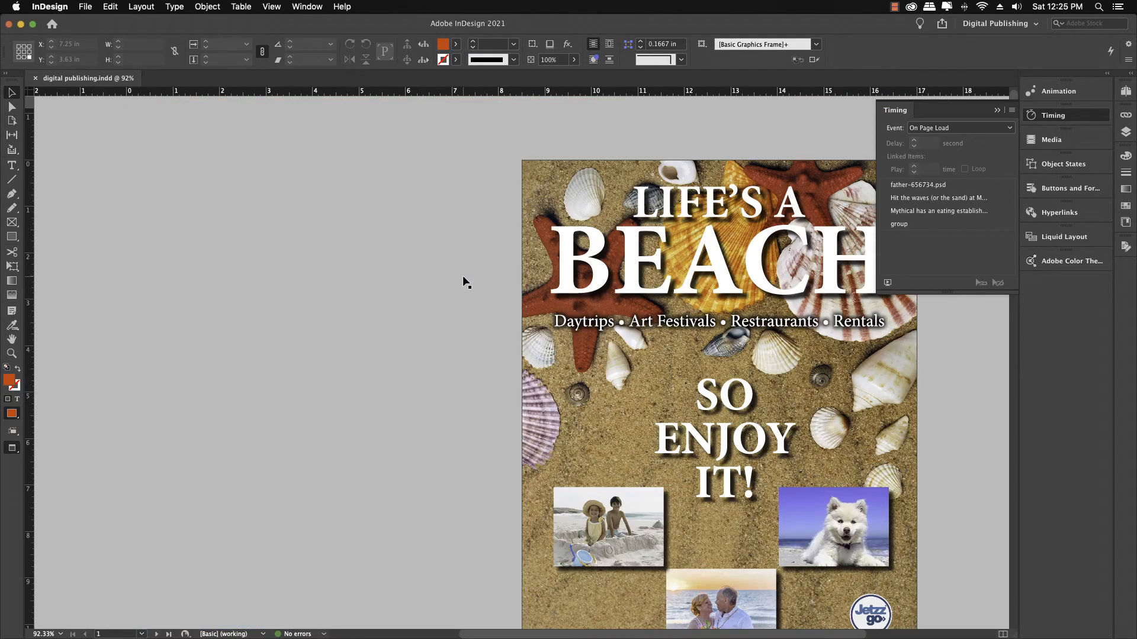
scroll(464, 282, "down", 2)
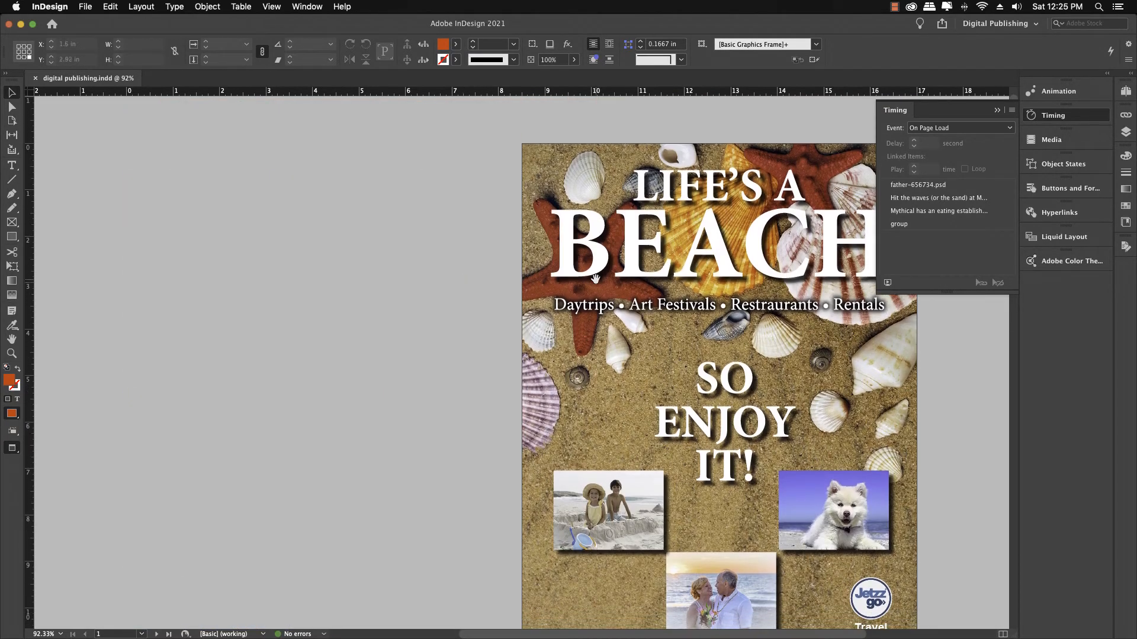
Step: Open Publish Online and change the document title to "Digital Publishing"
left_click_drag(592, 279, 465, 247)
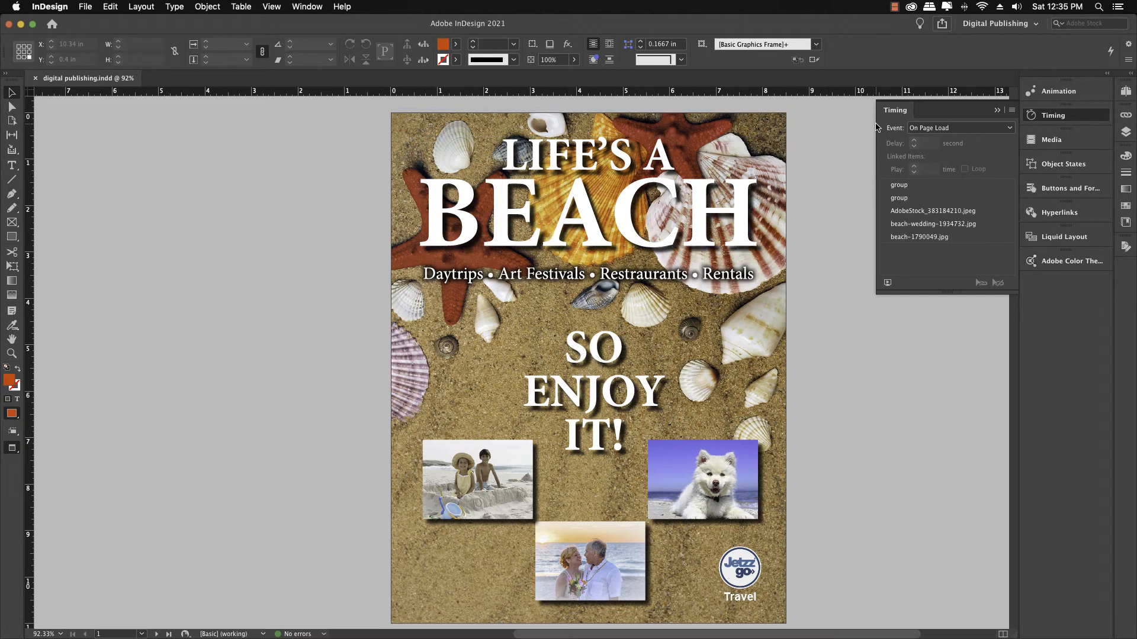
left_click(941, 24)
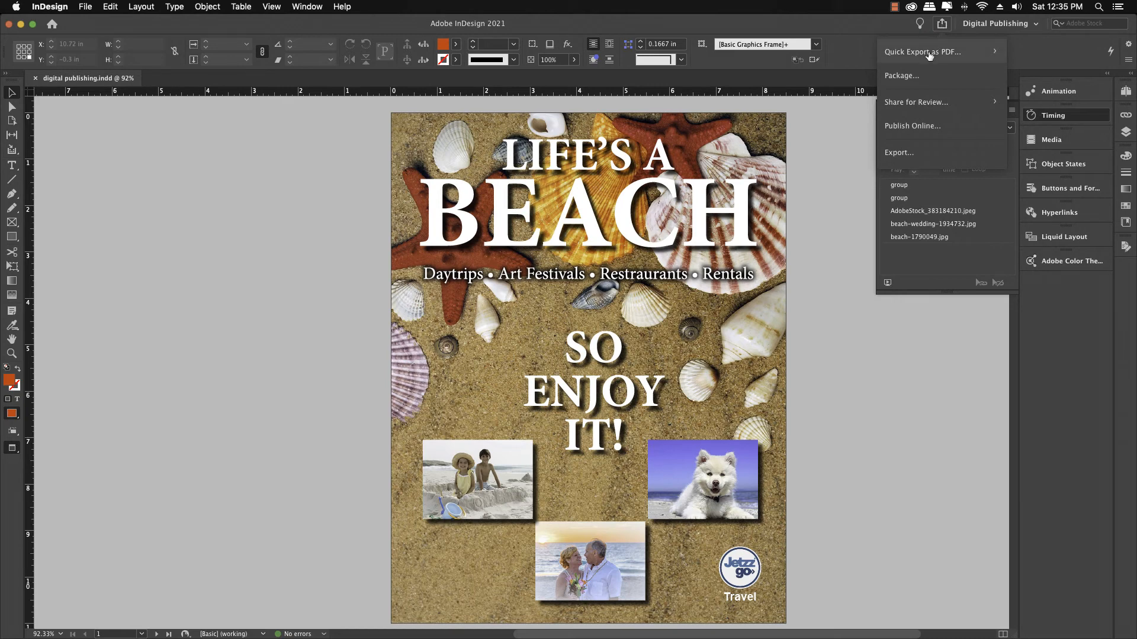
left_click(912, 126)
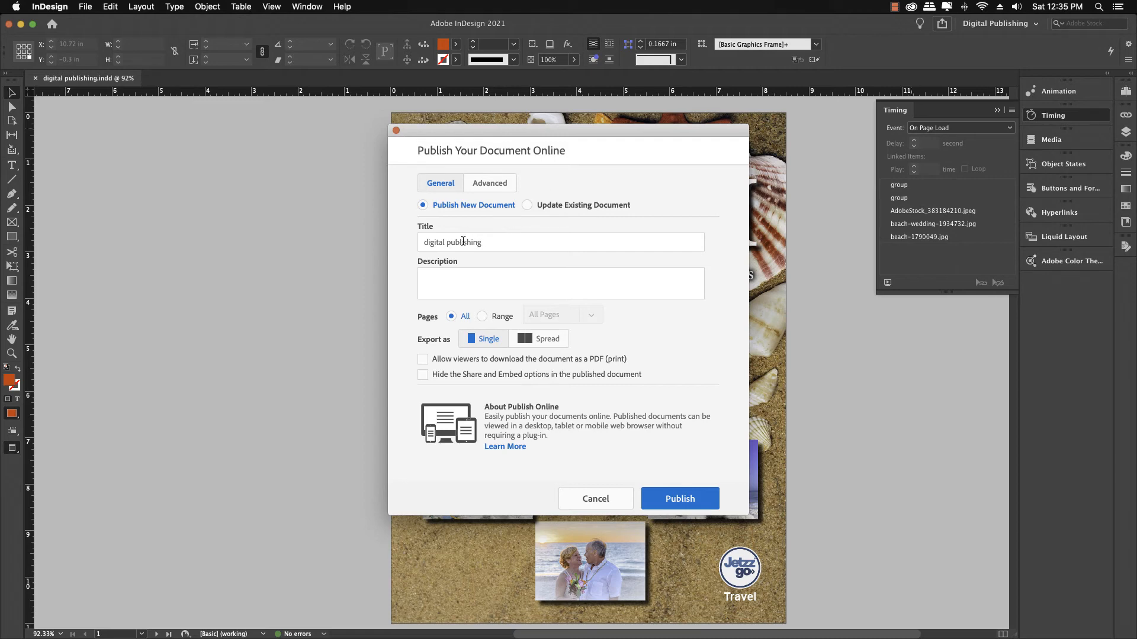
left_click(426, 243)
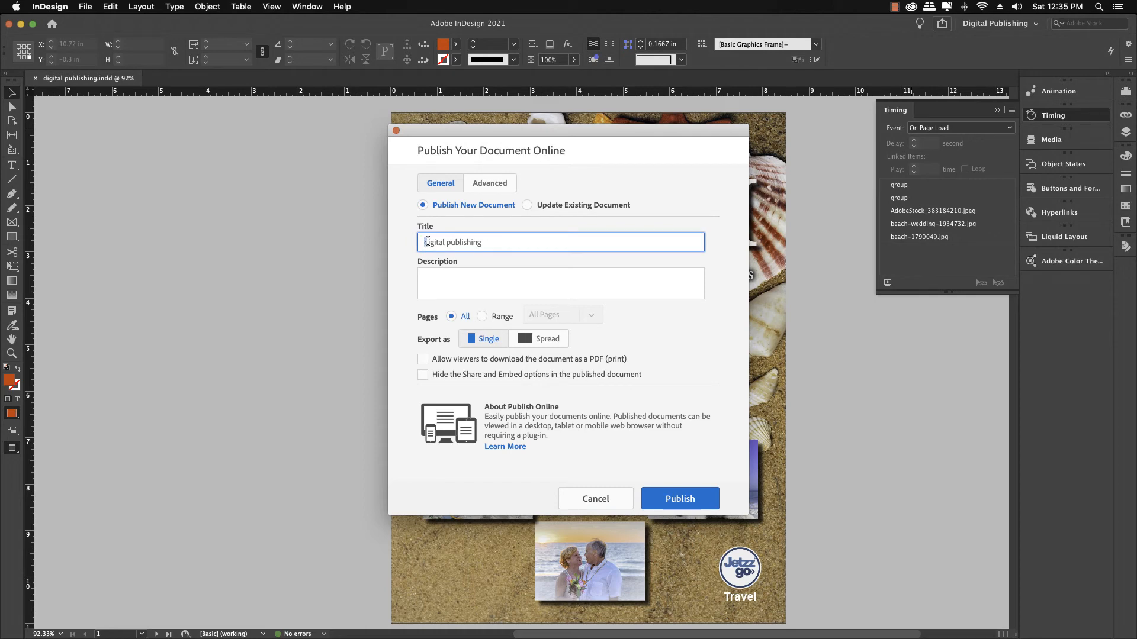
key("shift+Right")
type("D")
left_click(448, 243)
key("shift+Right")
type("P")
Step: Publish the document online exported as spreads, allowing viewers to download it as a PDF
left_click(469, 282)
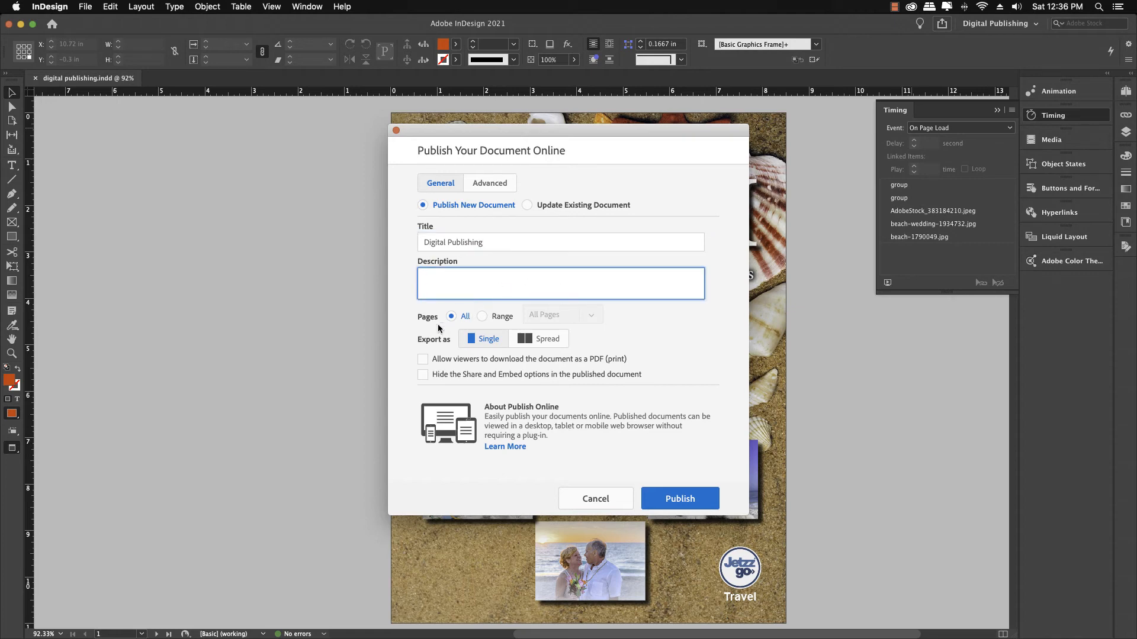
left_click(531, 342)
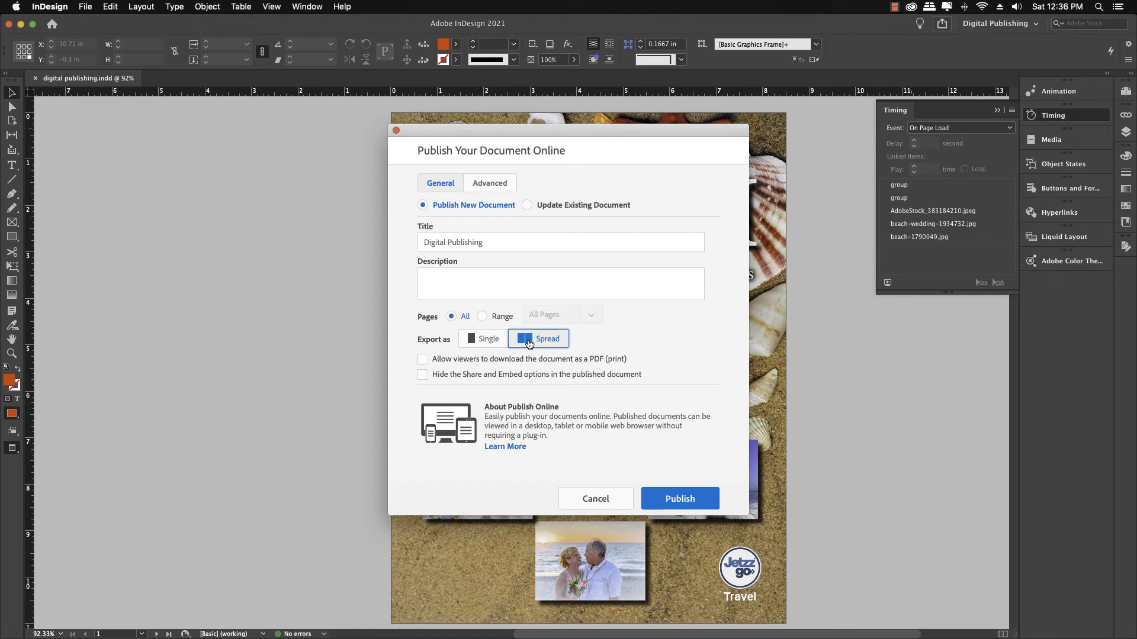
left_click(422, 359)
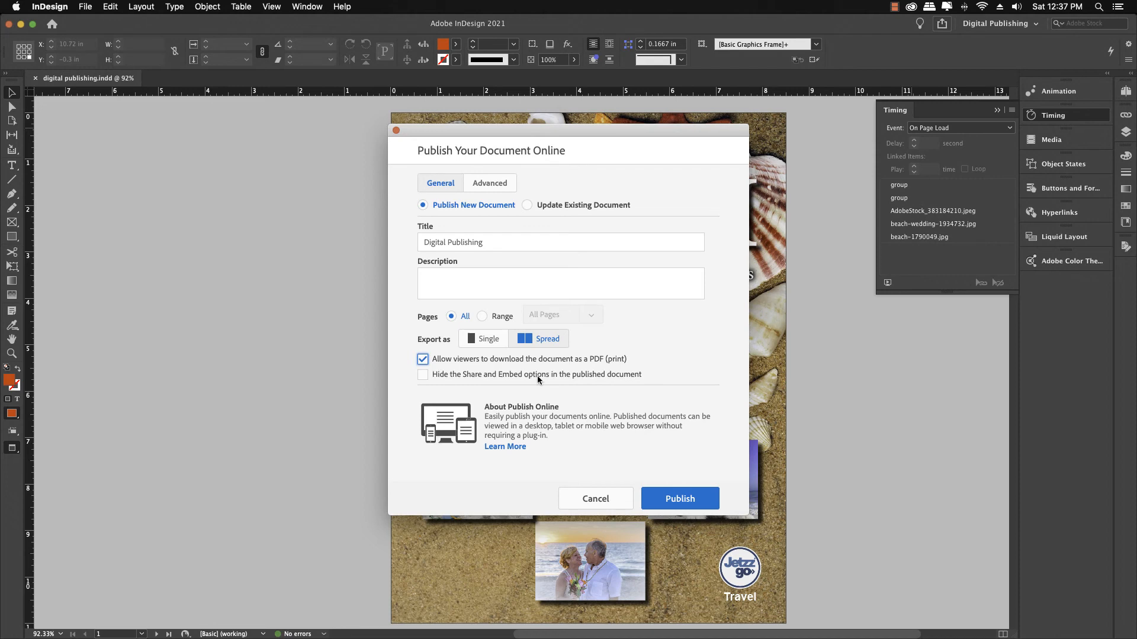
left_click(686, 497)
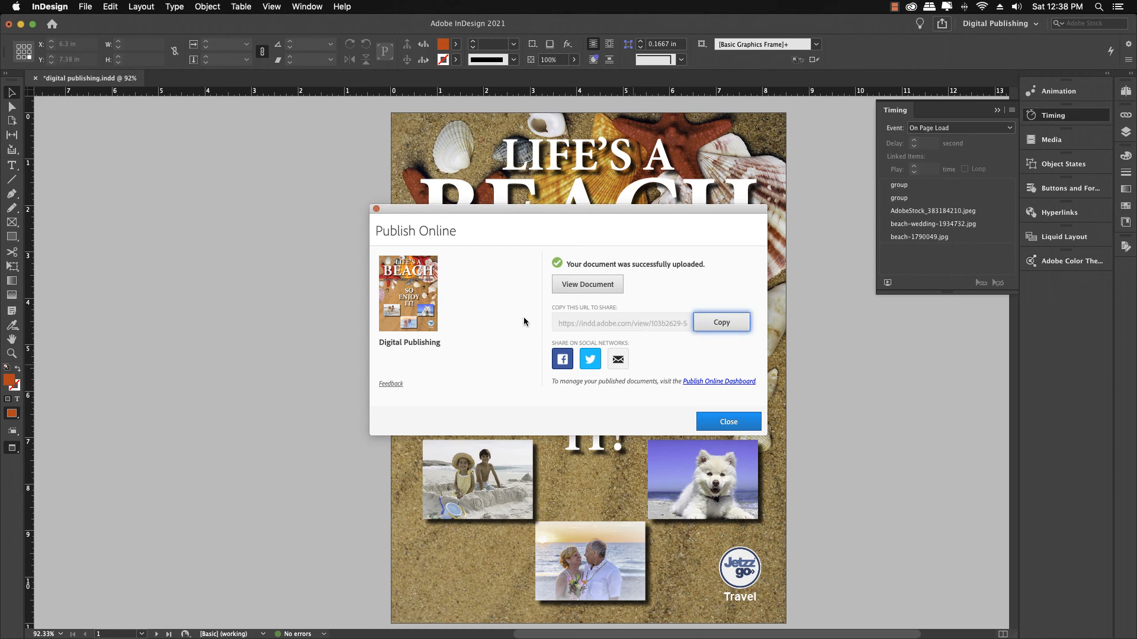
Step: View the published document in the web browser, page to the spread, and copy its share URL
left_click(578, 290)
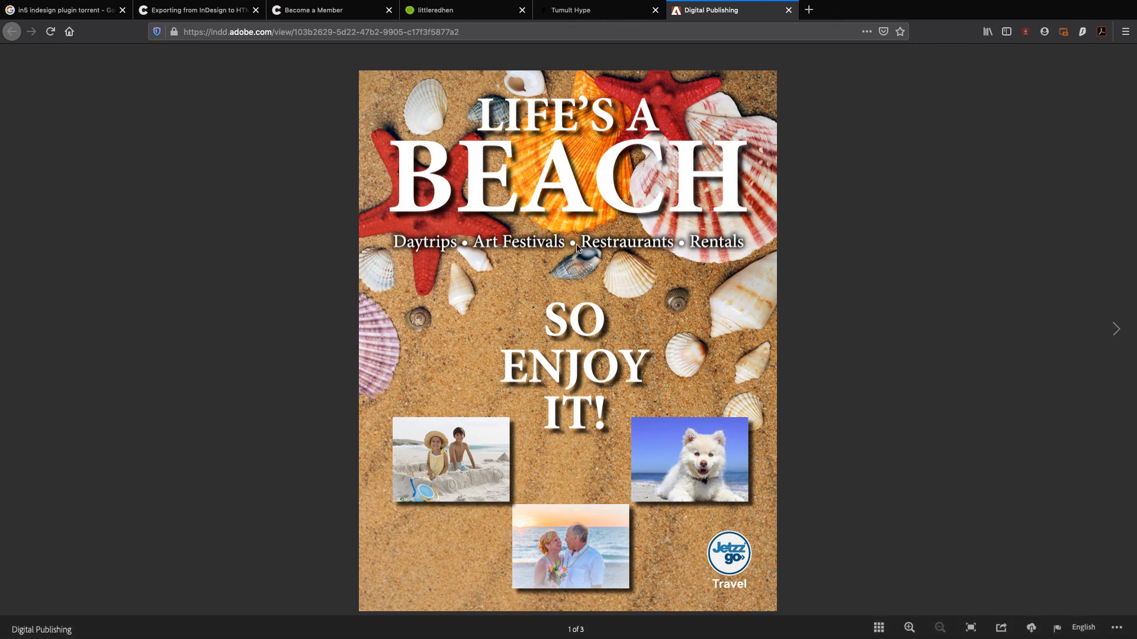
left_click(1116, 329)
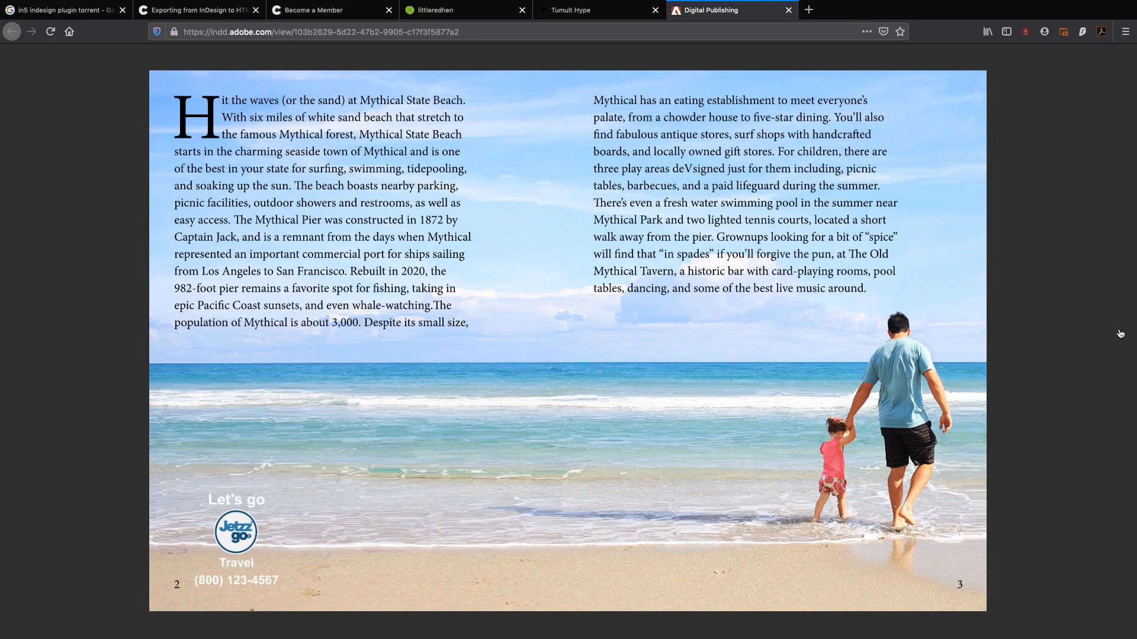
mouse_move(1115, 332)
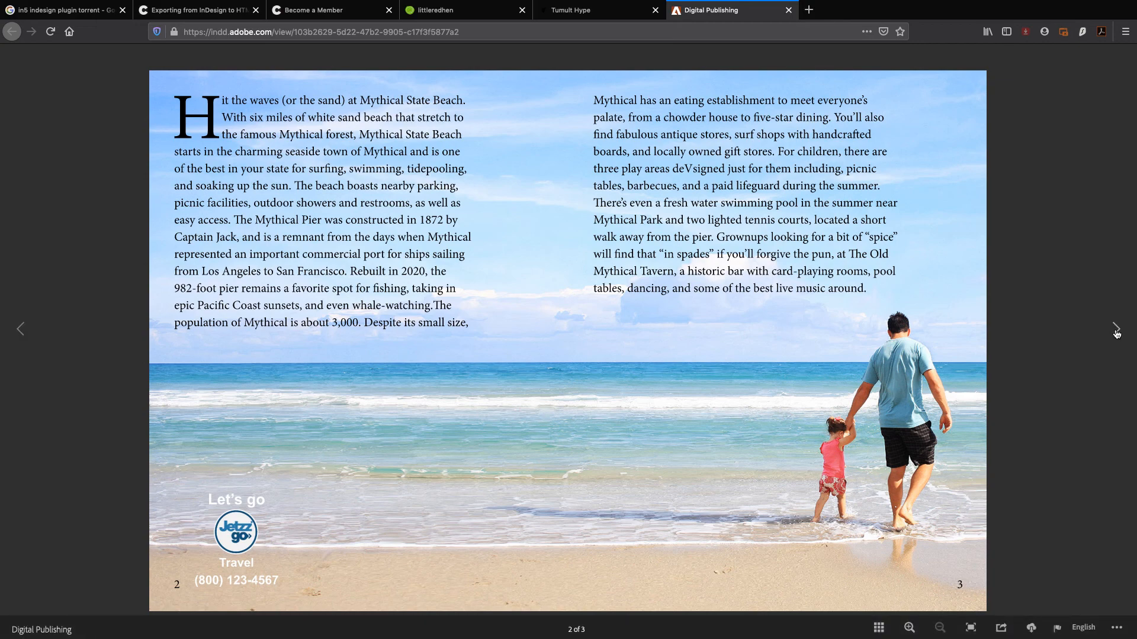
left_click(1116, 331)
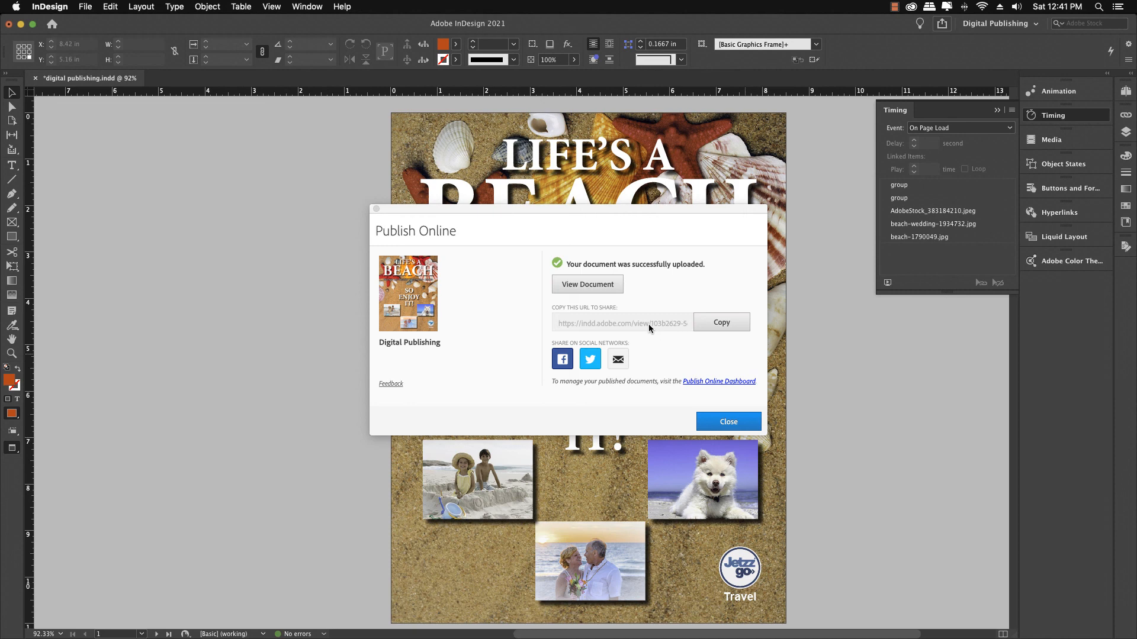
left_click(724, 324)
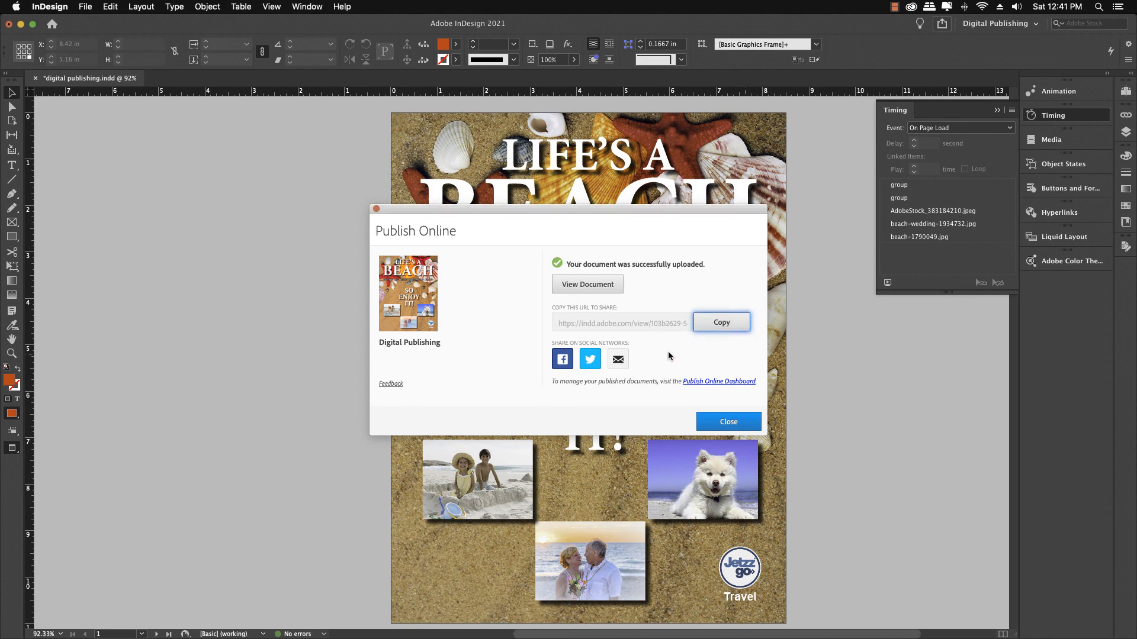